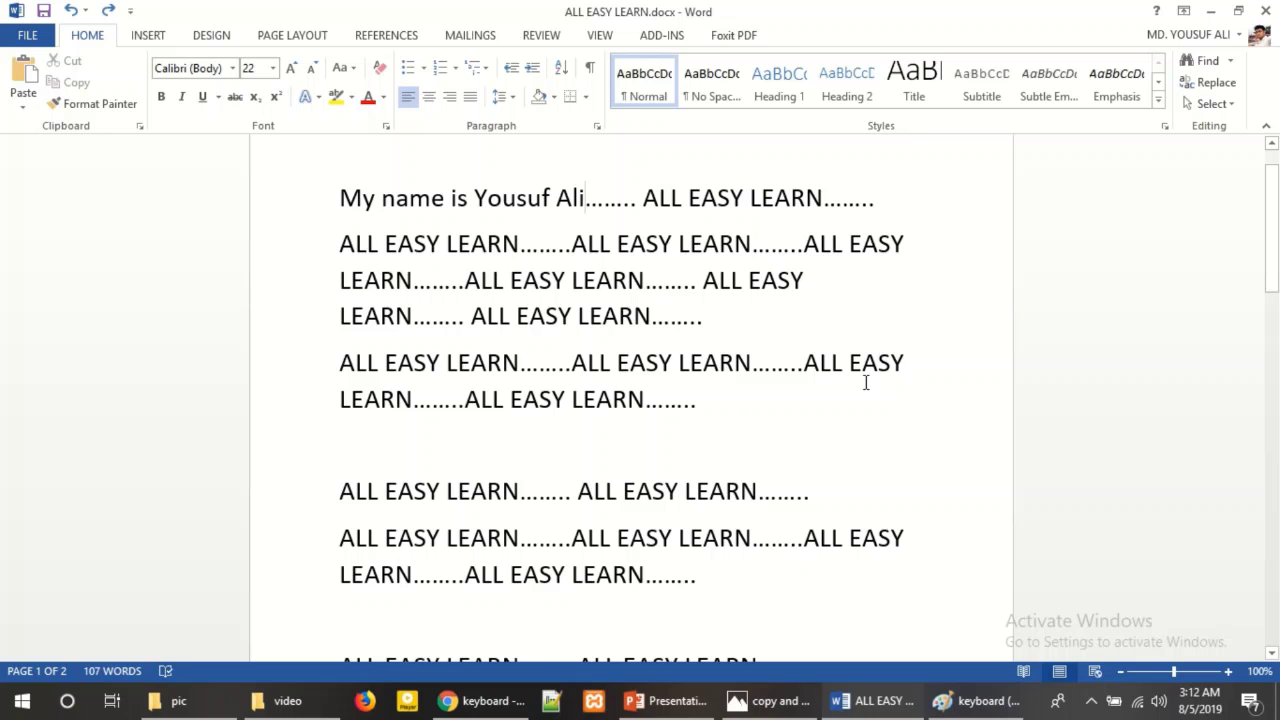
- Scroll to the top of the document and bring up the copy and paste.JPG picture in Photos
scroll(863, 380, "up", 1)
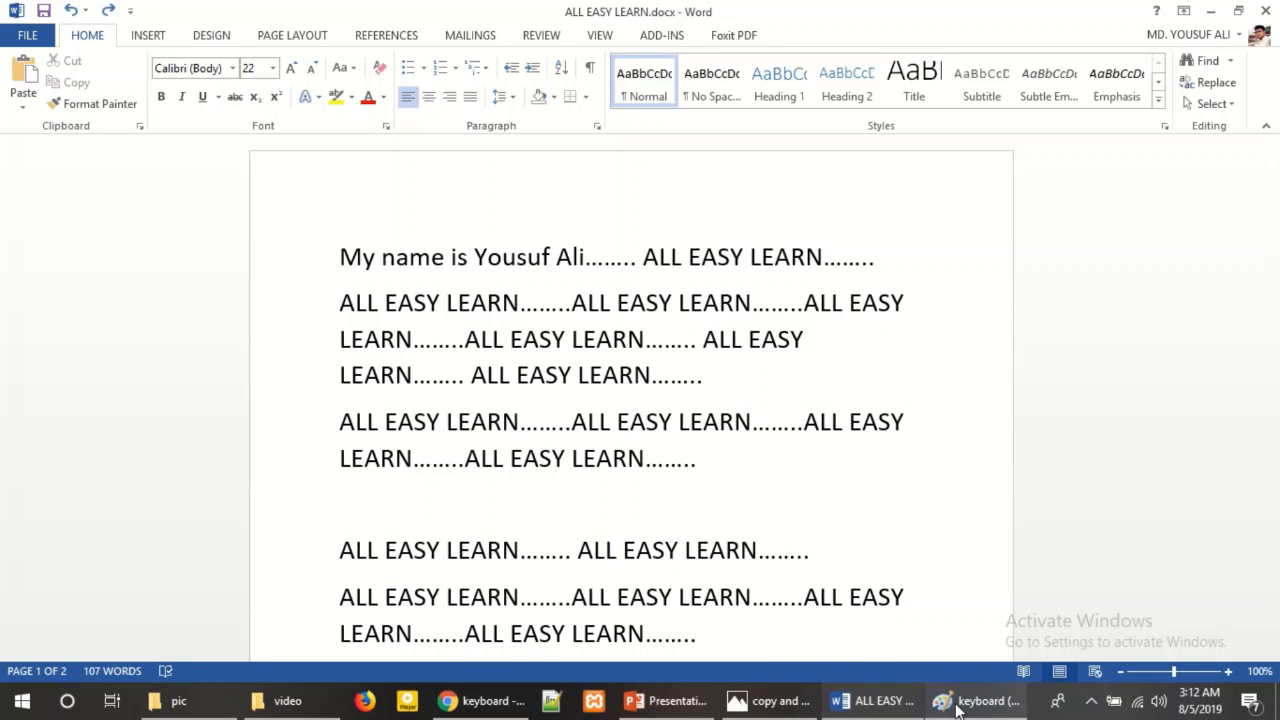
left_click(740, 707)
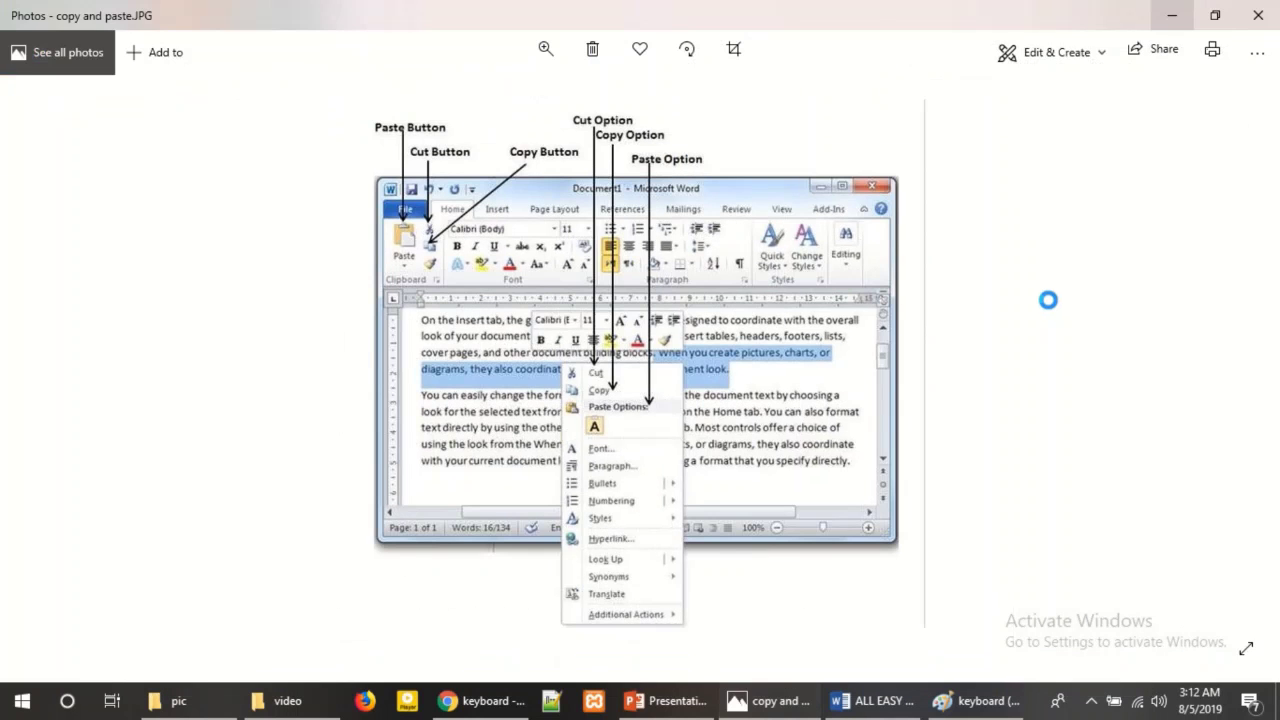
- Zoom in on copy and paste.JPG in Photos, then switch to Word and back to the picture
left_click(545, 48)
left_click(478, 102)
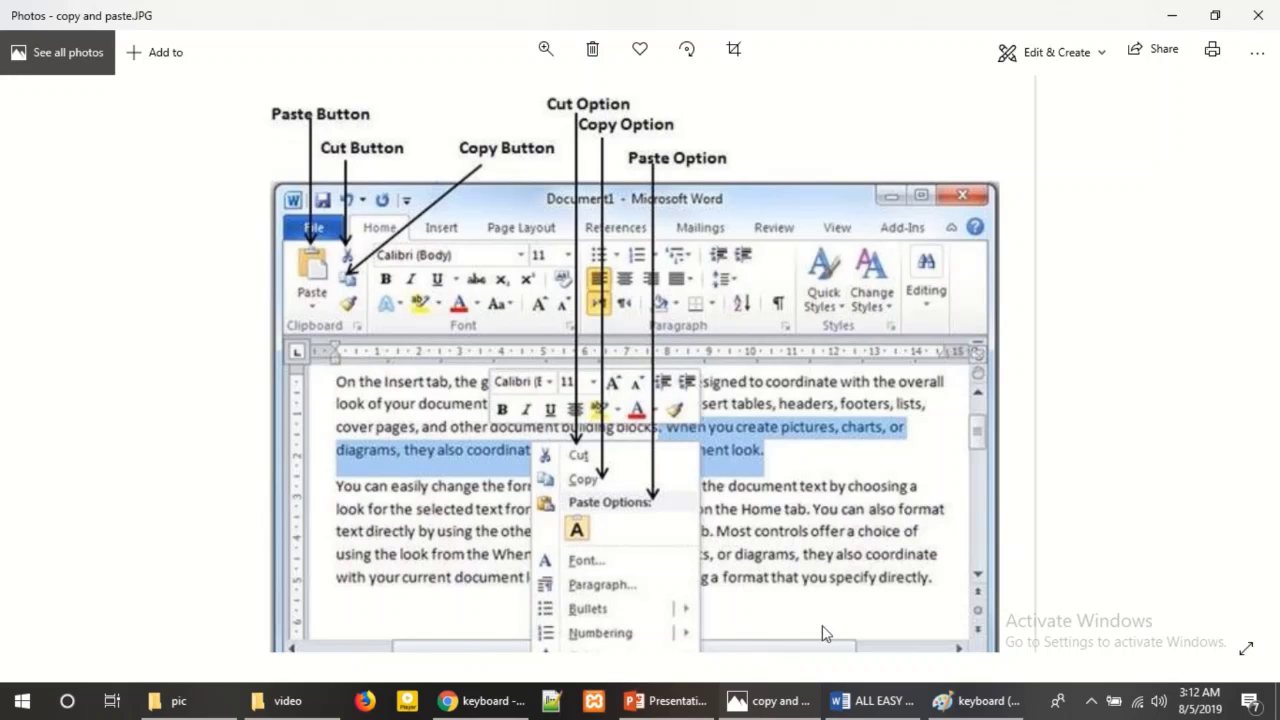
left_click(873, 705)
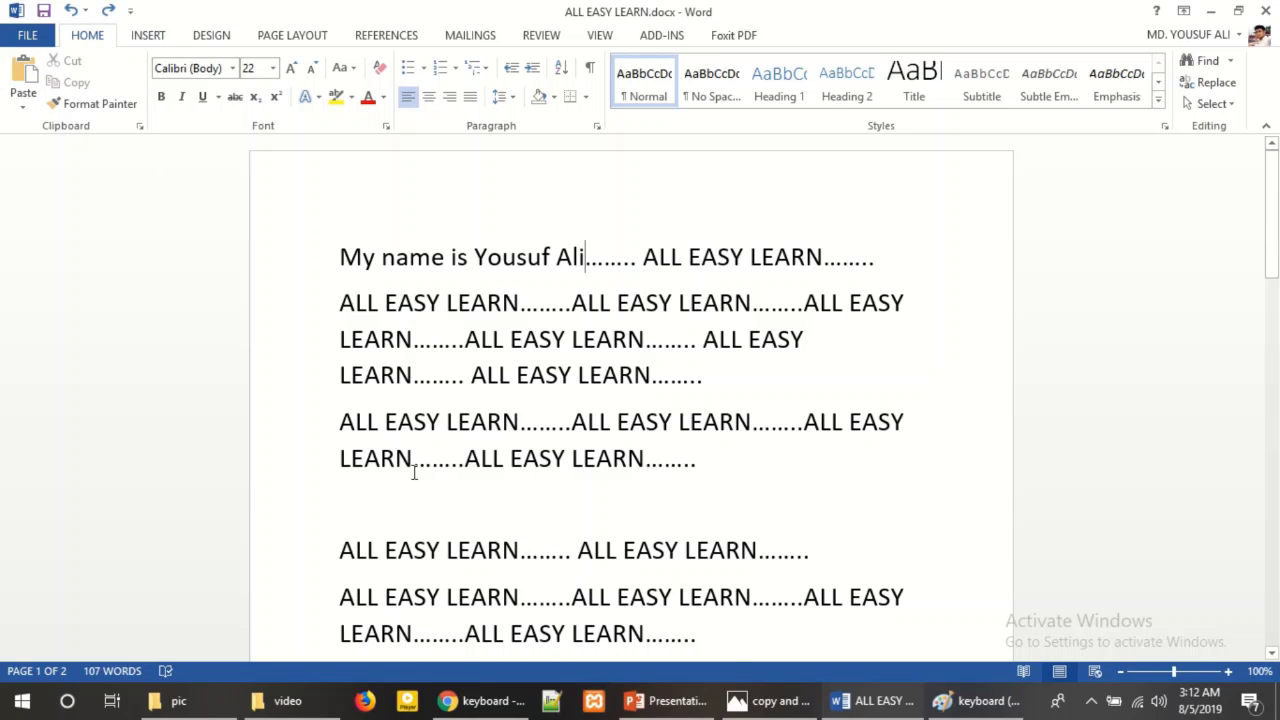
left_click(772, 702)
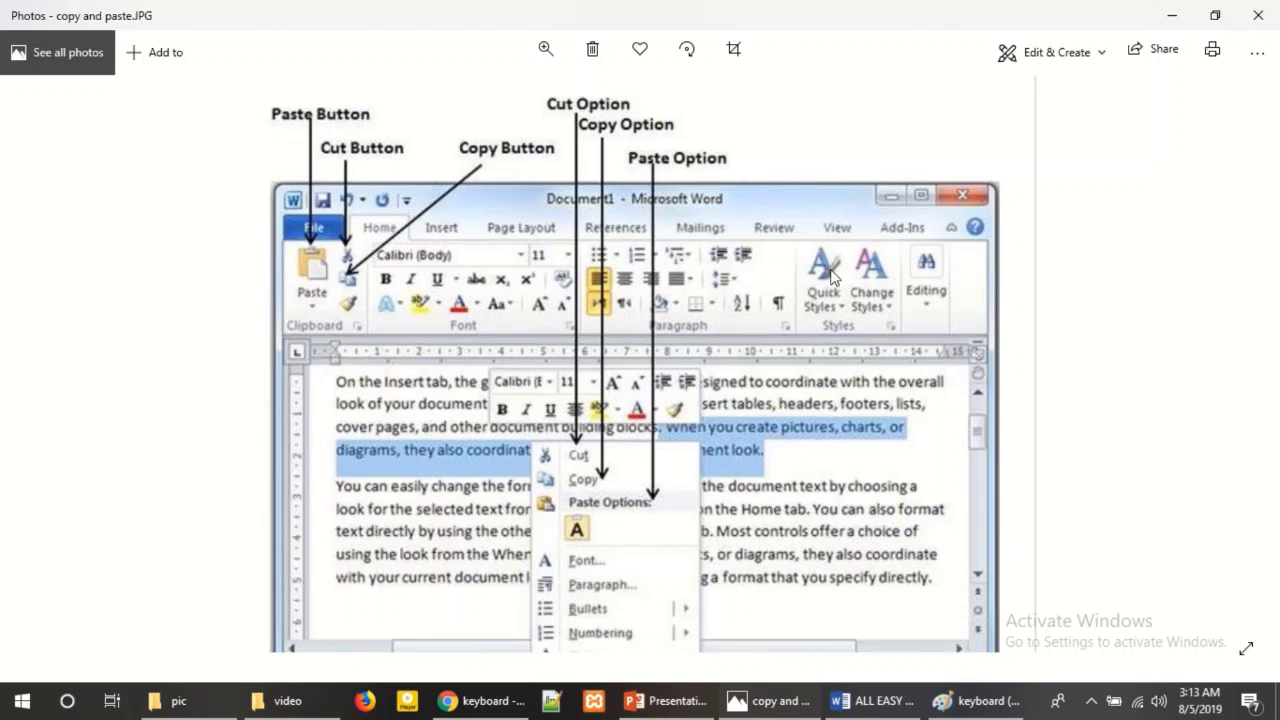
left_click(870, 700)
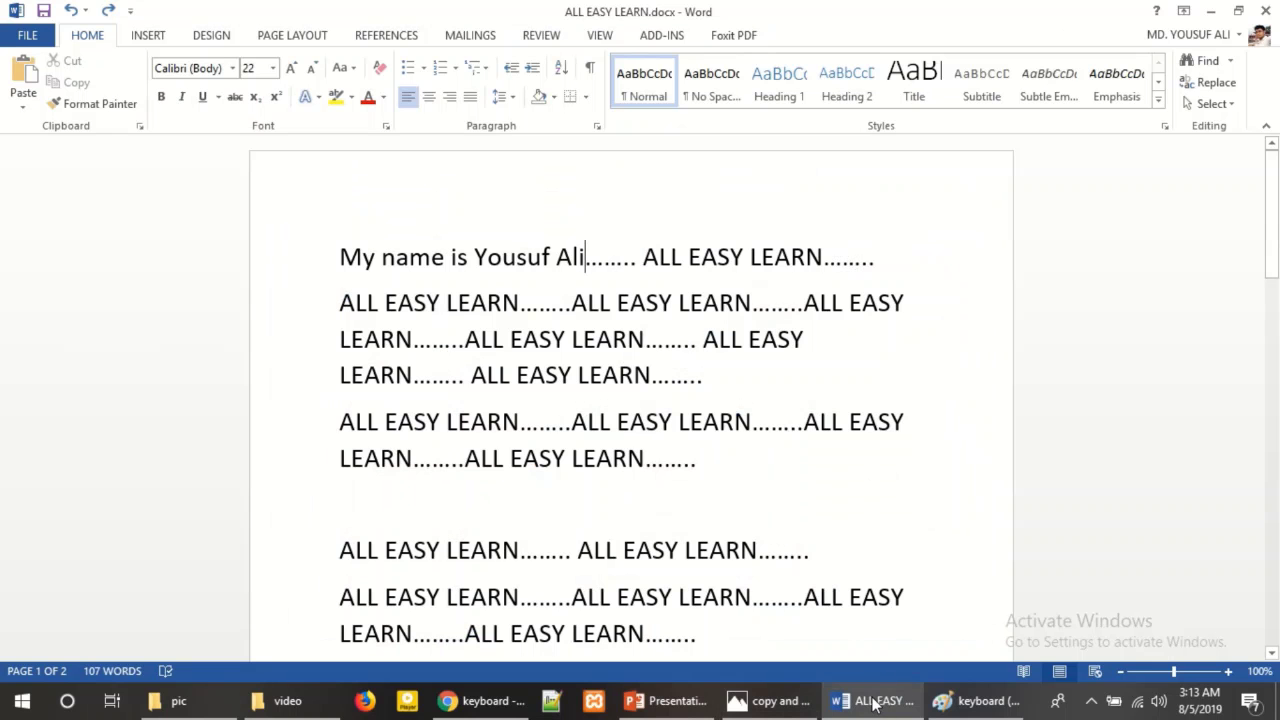
left_click(586, 257)
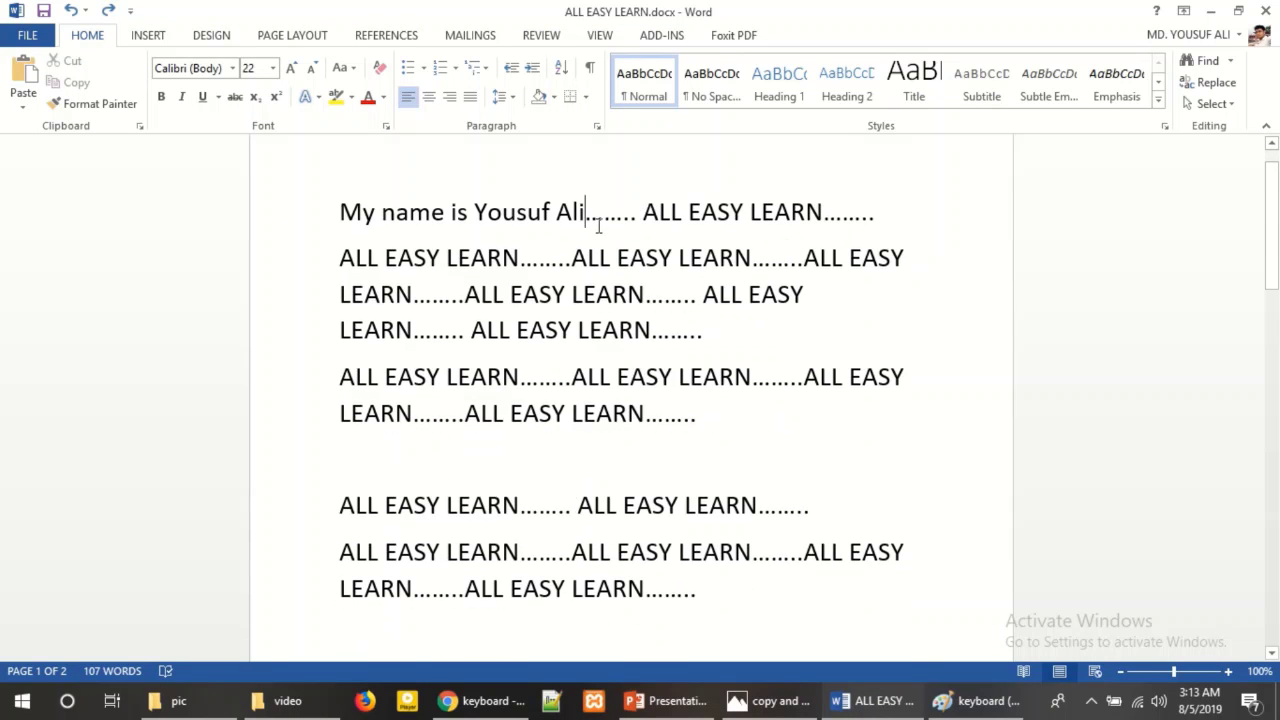
mouse_move(338, 255)
left_mouse_down()
mouse_move(851, 240)
mouse_move(875, 258)
left_mouse_up()
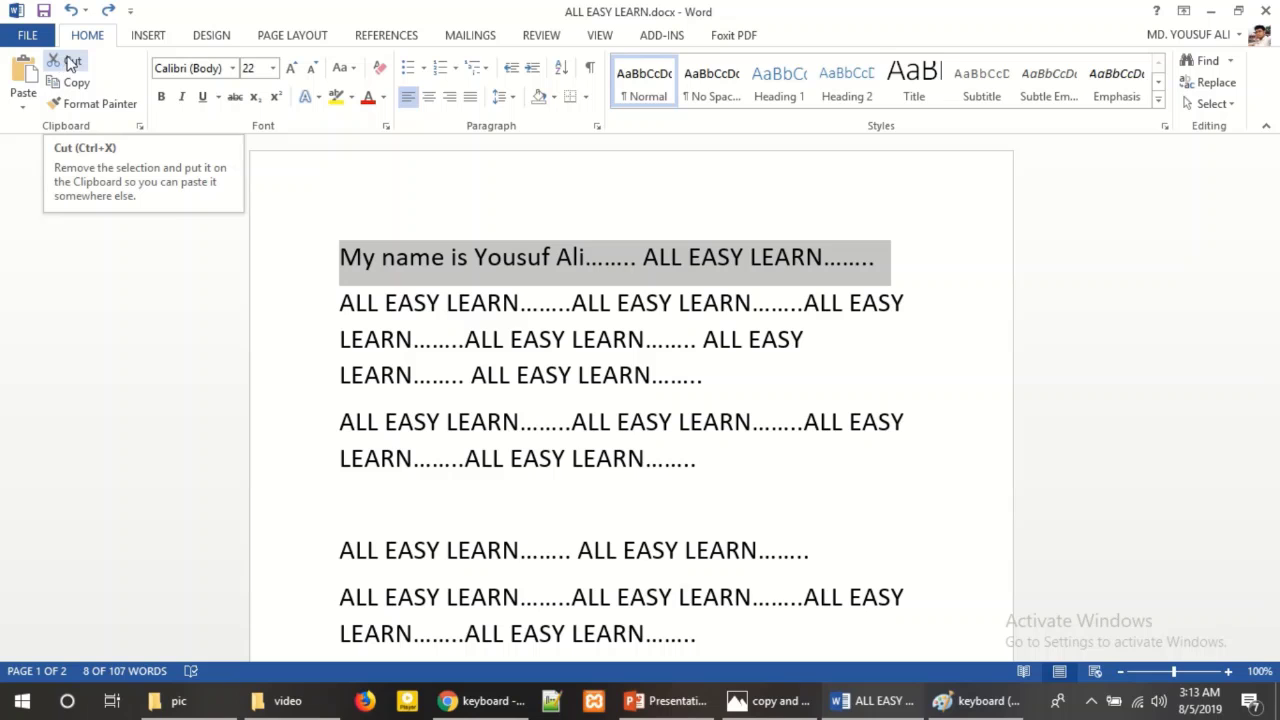
left_click(57, 66)
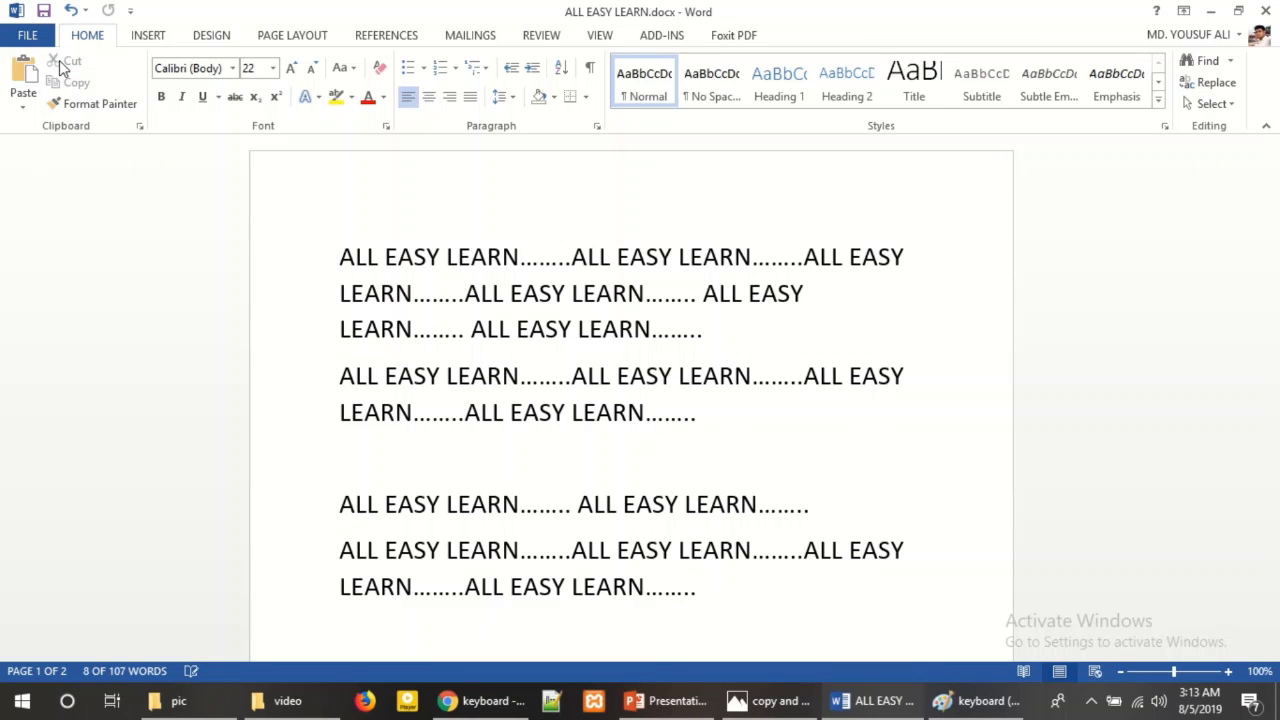
key("ctrl+z")
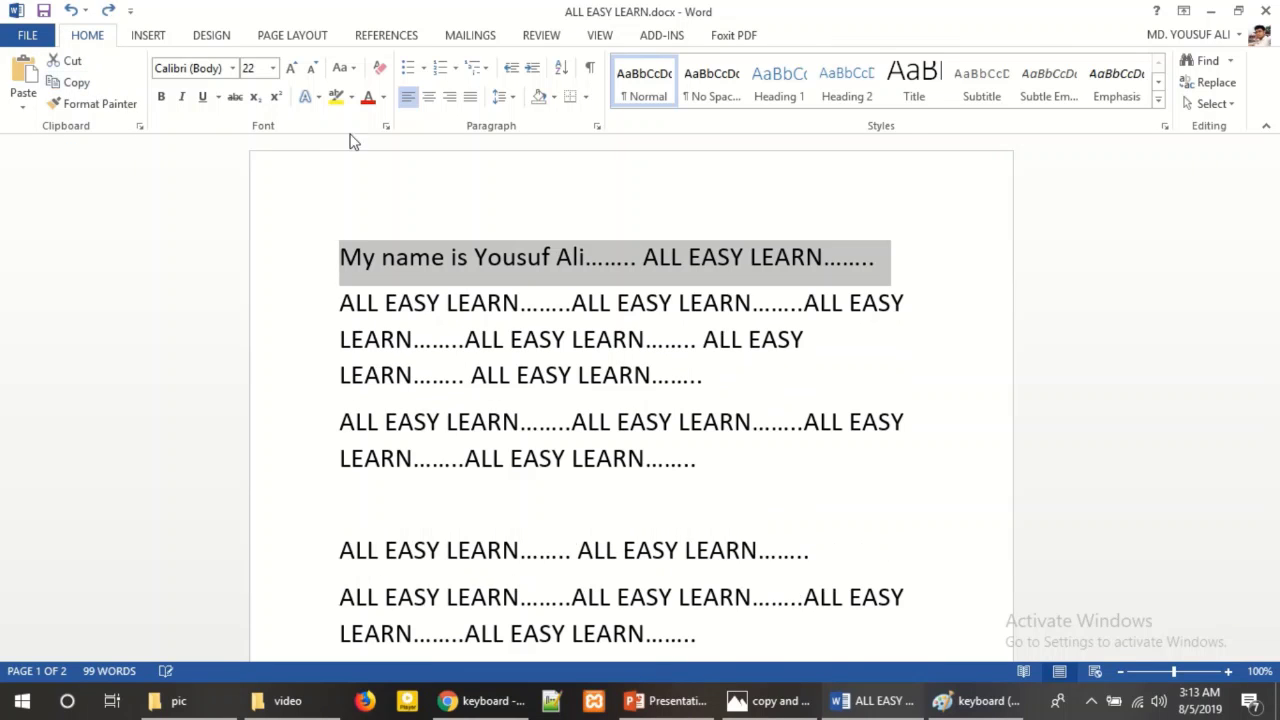
left_click(558, 258)
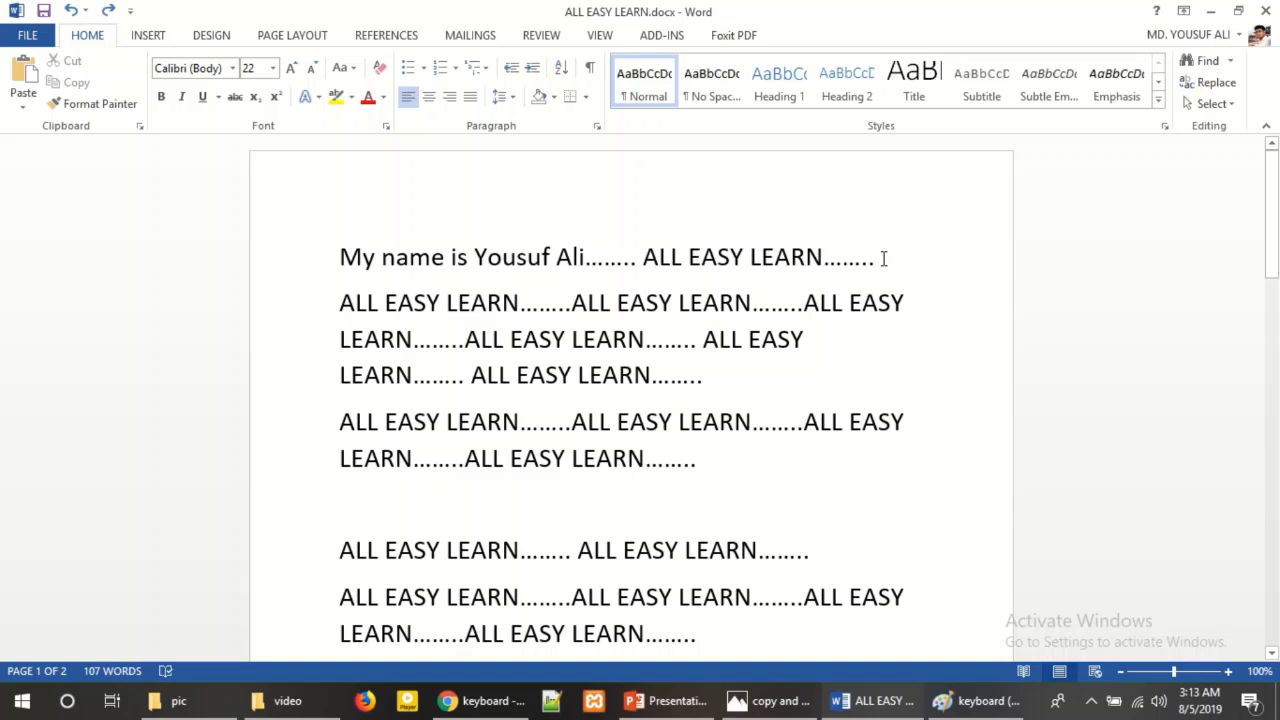
left_click_drag(883, 258, 277, 254)
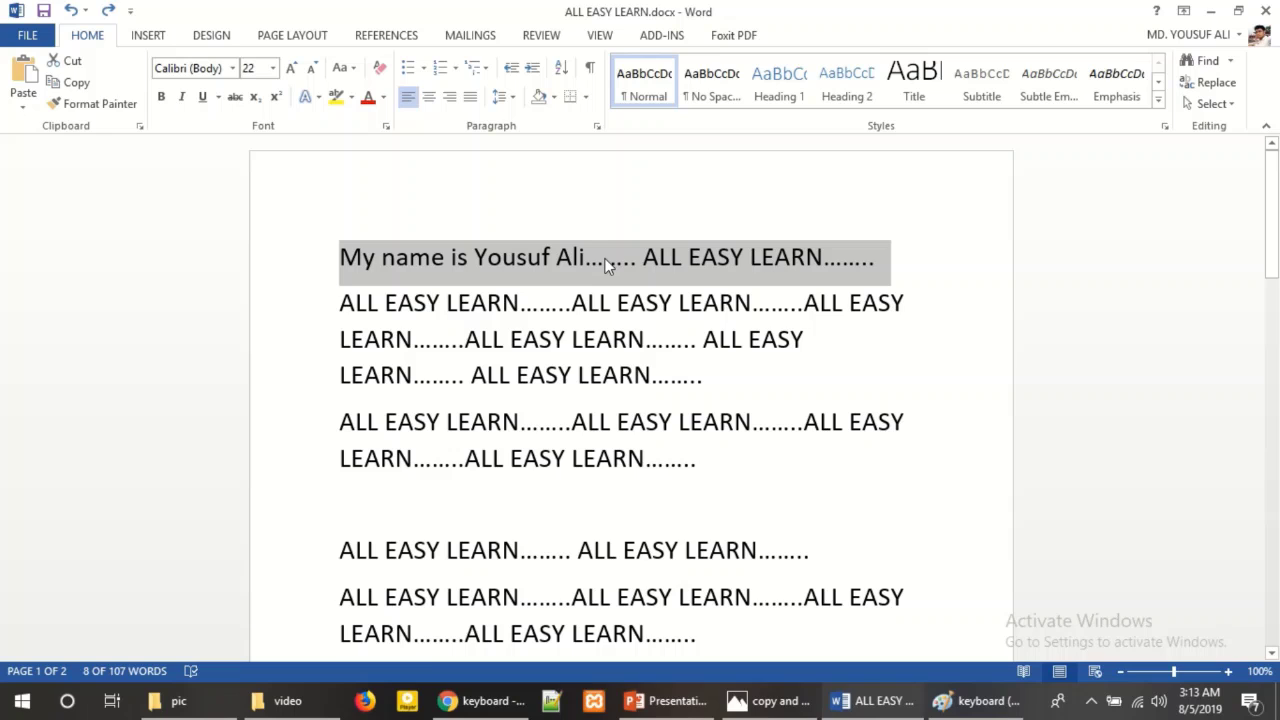
- Cut the introductory line, add blank lines below the second paragraph, paste it there, then undo the paste
right_click(605, 265)
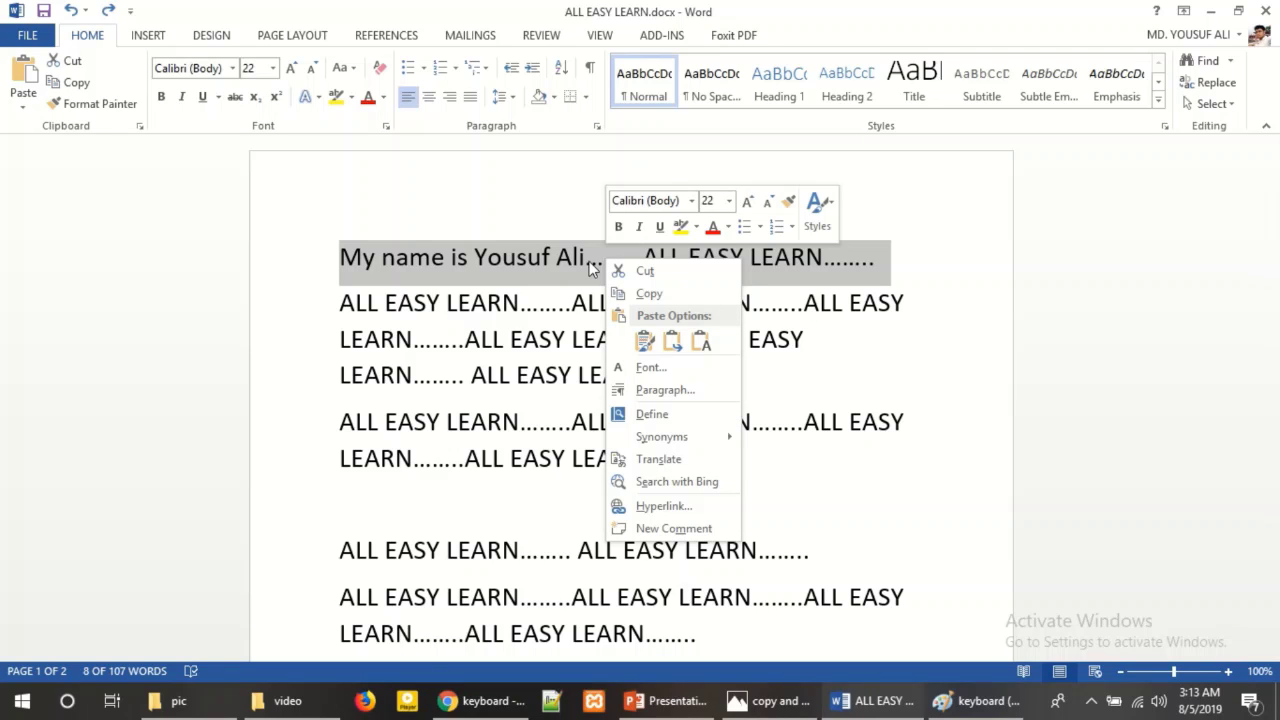
left_click(662, 273)
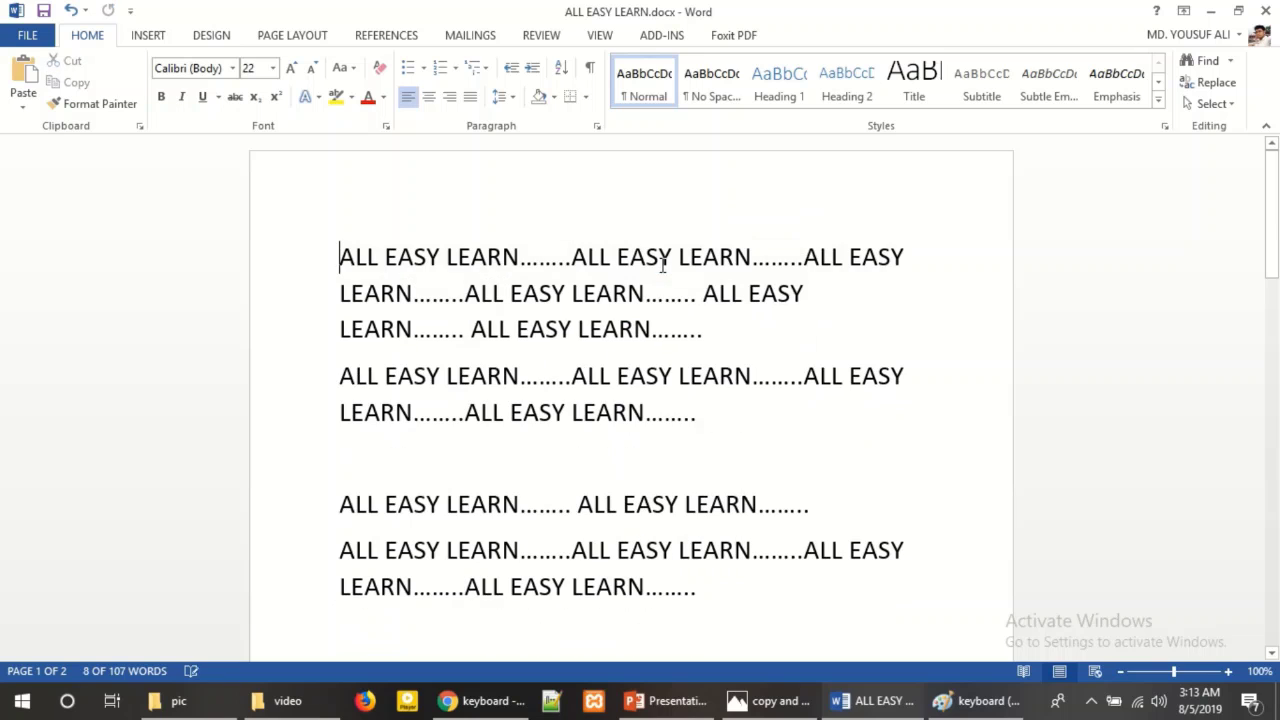
scroll(449, 354, "down", 1)
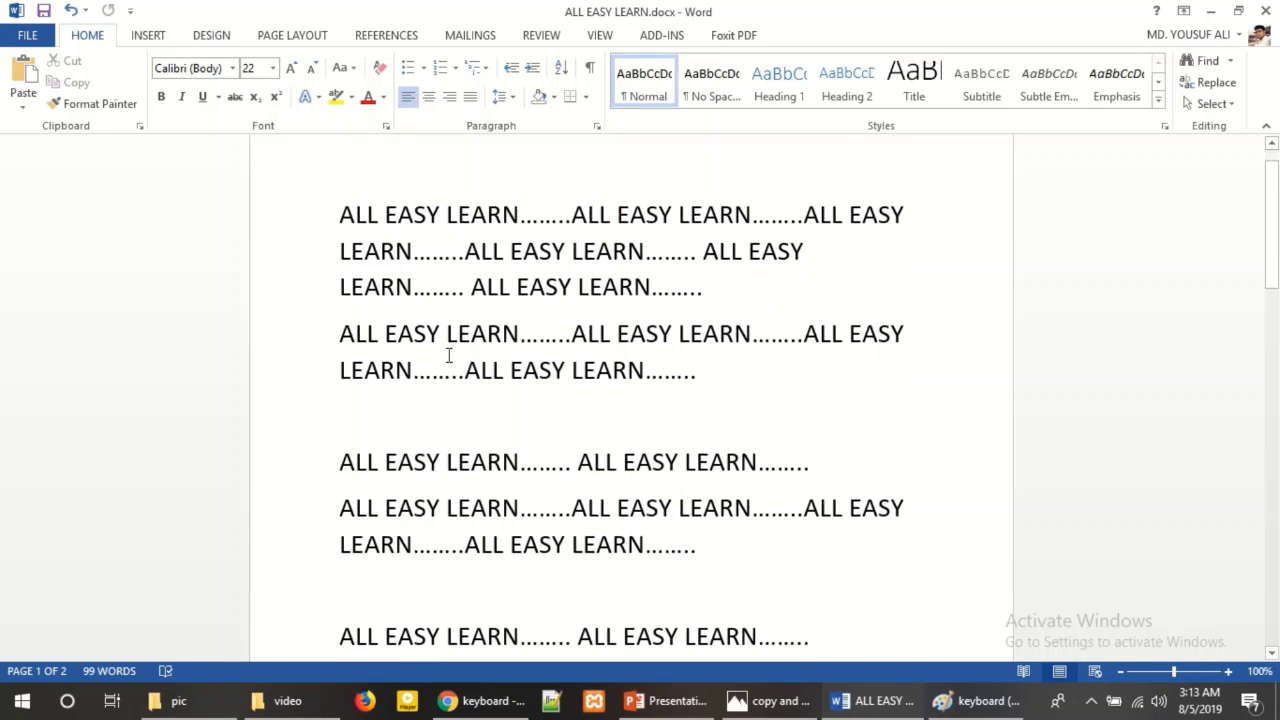
left_click(391, 407)
key("Return")
key("Return")
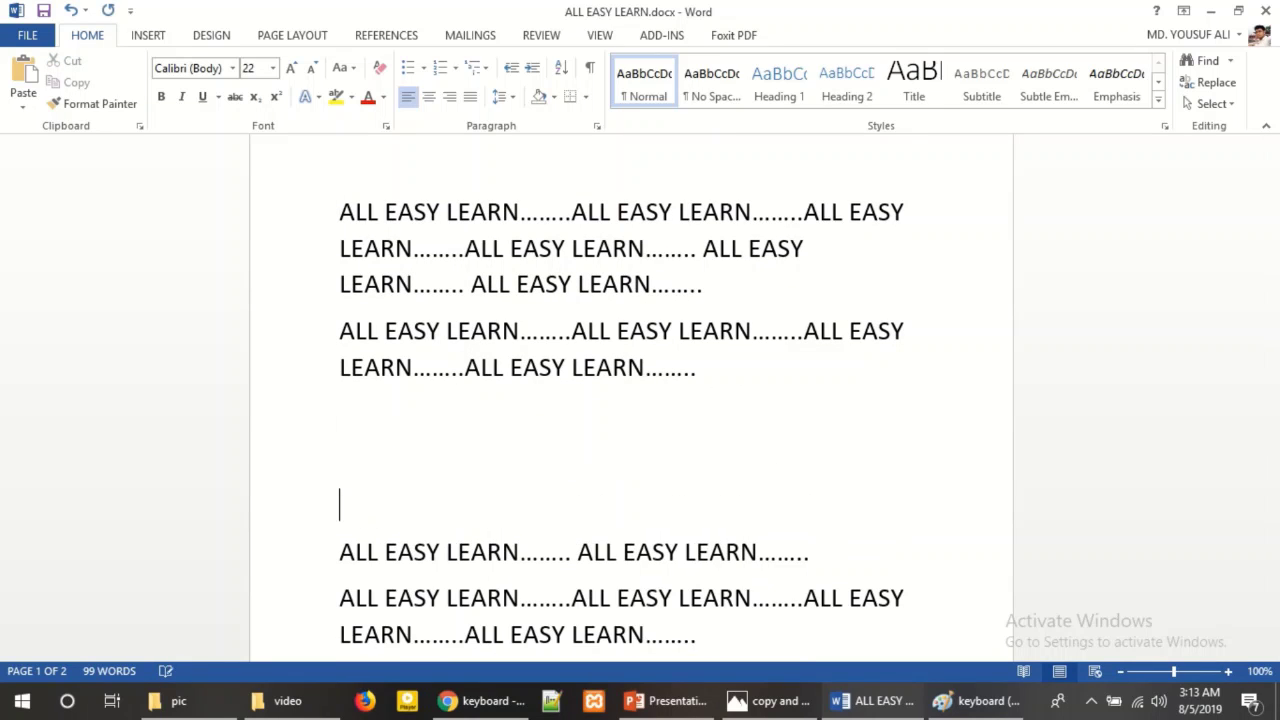
key("Up")
key("Up")
left_click(17, 82)
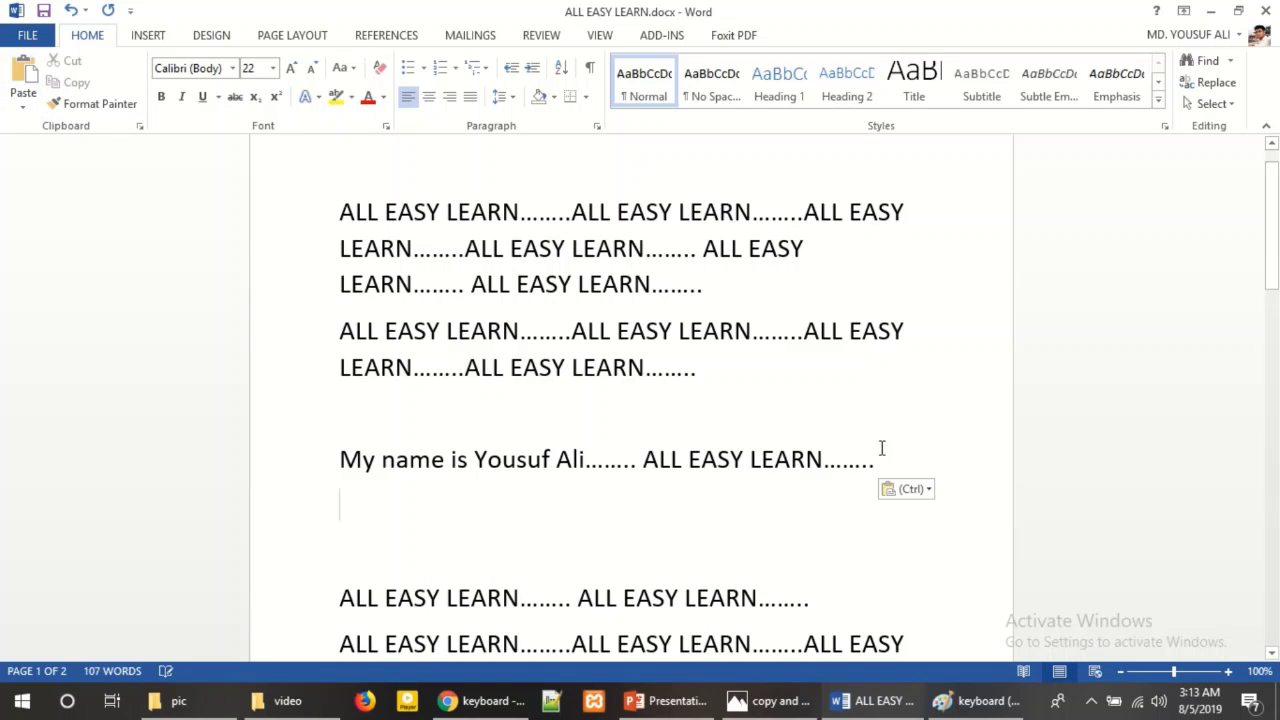
key("ctrl+z")
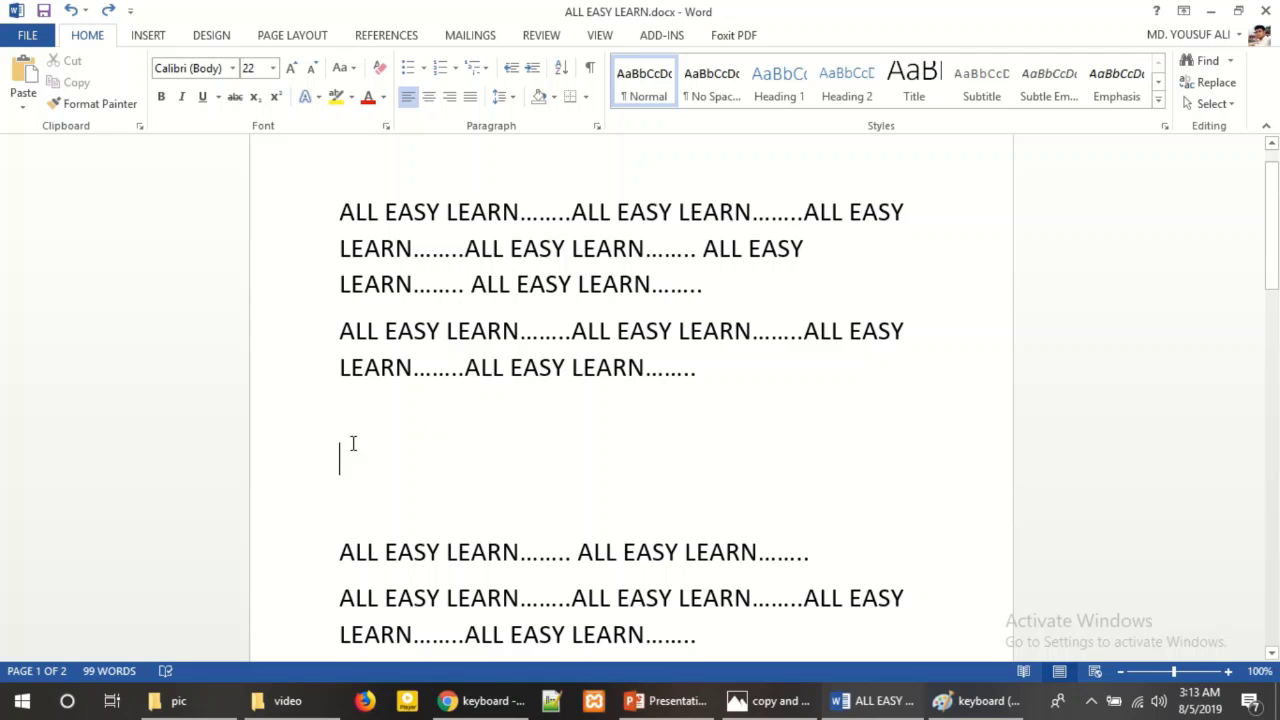
- Paste the line at the blank line with Merge Formatting, then undo twice to restore it at the top
right_click(345, 461)
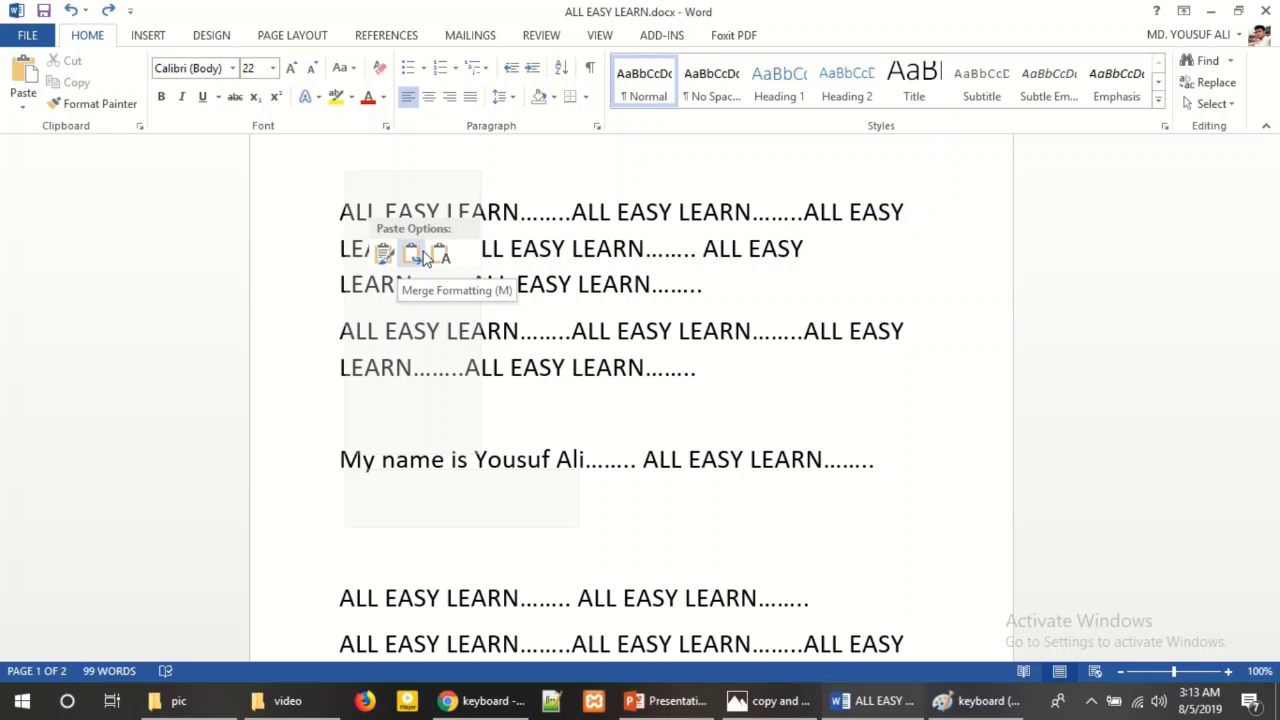
left_click(388, 259)
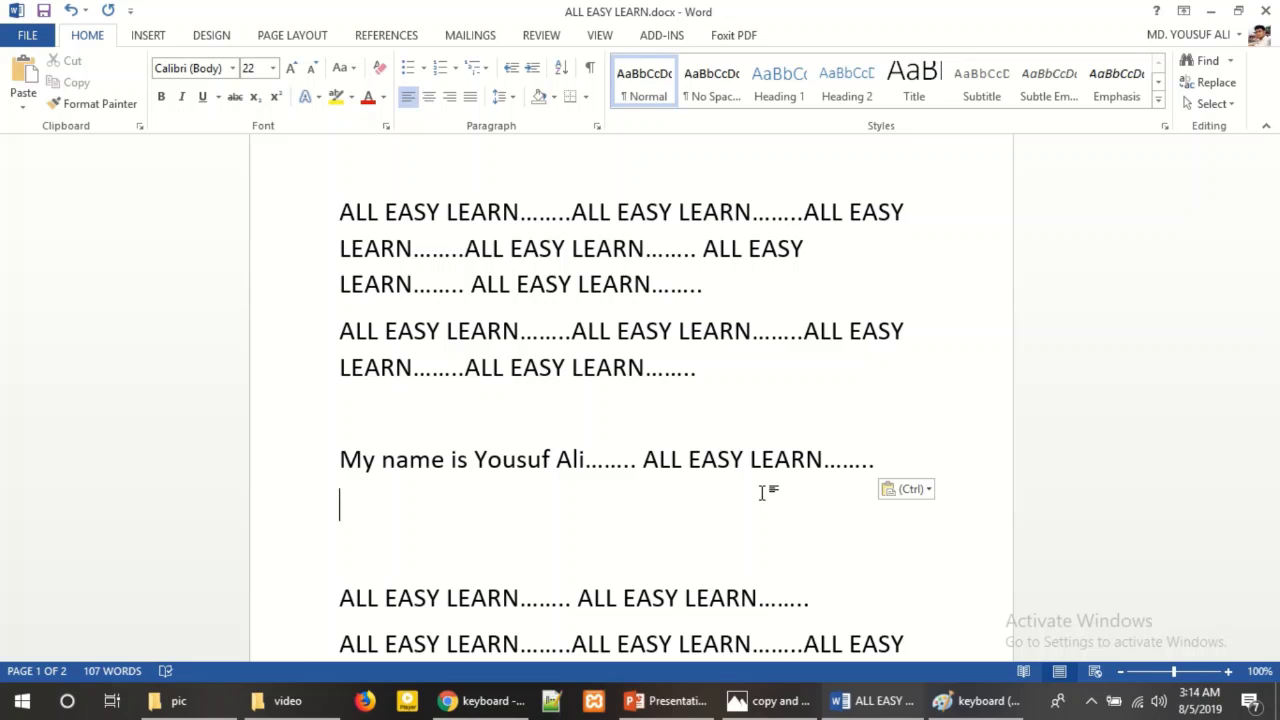
key("ctrl+z")
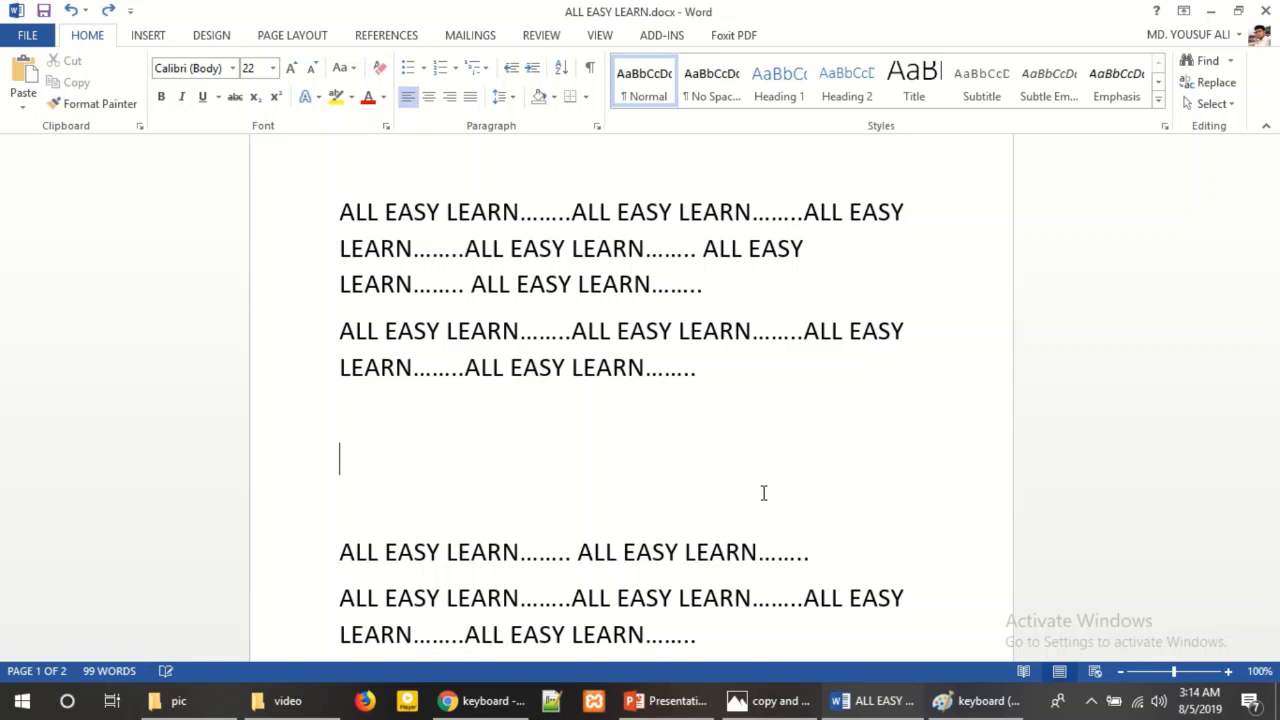
key("ctrl+z")
key("ctrl+z")
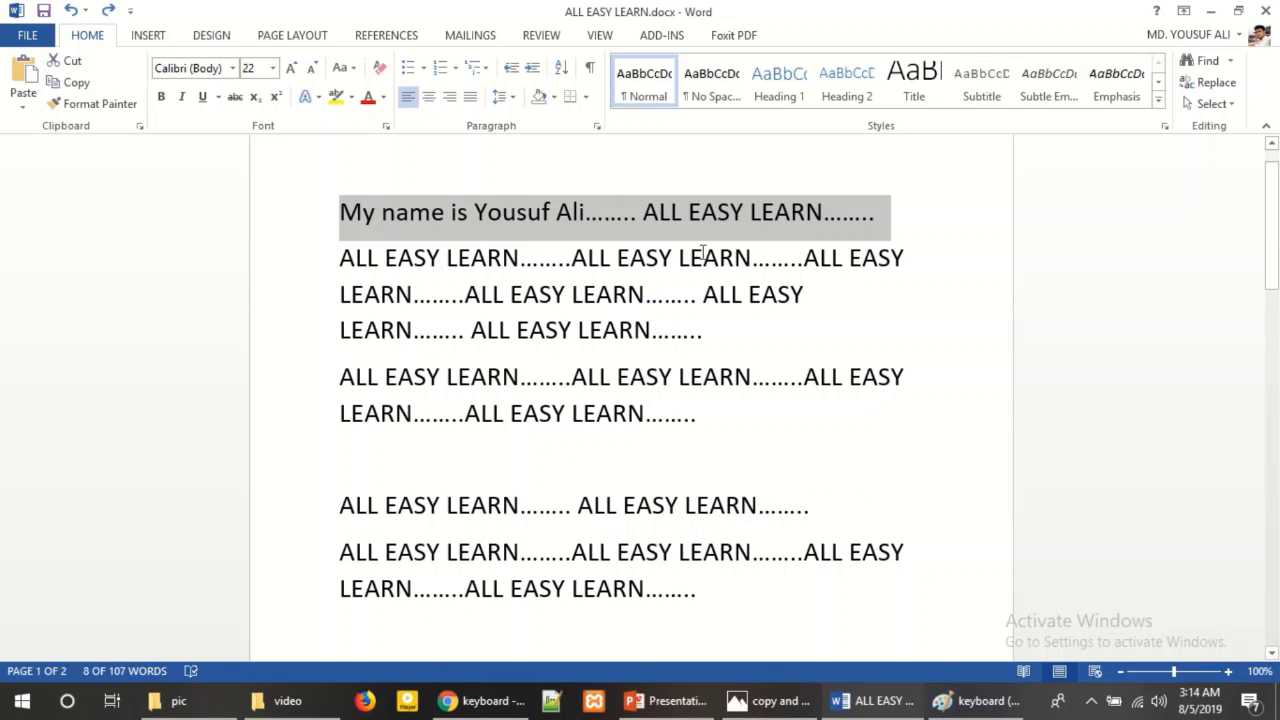
- Copy the introductory line and paste it into new blank lines below the second paragraph
right_click(618, 211)
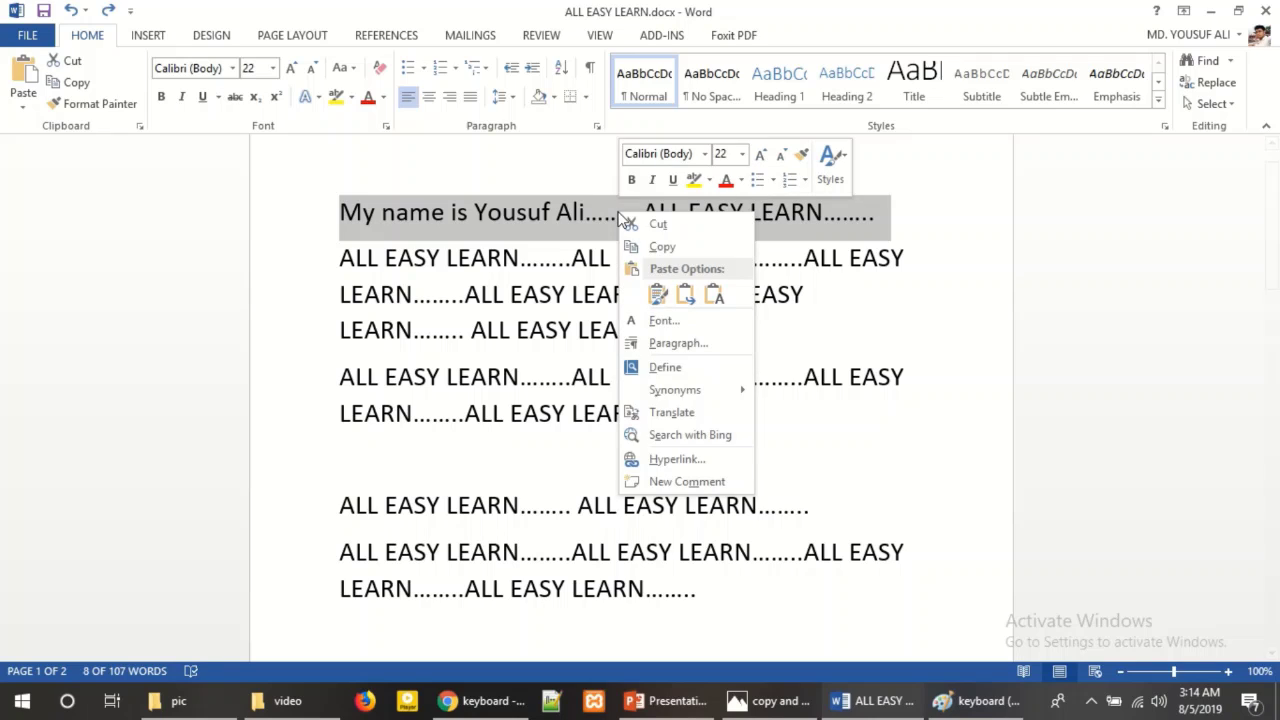
left_click(687, 246)
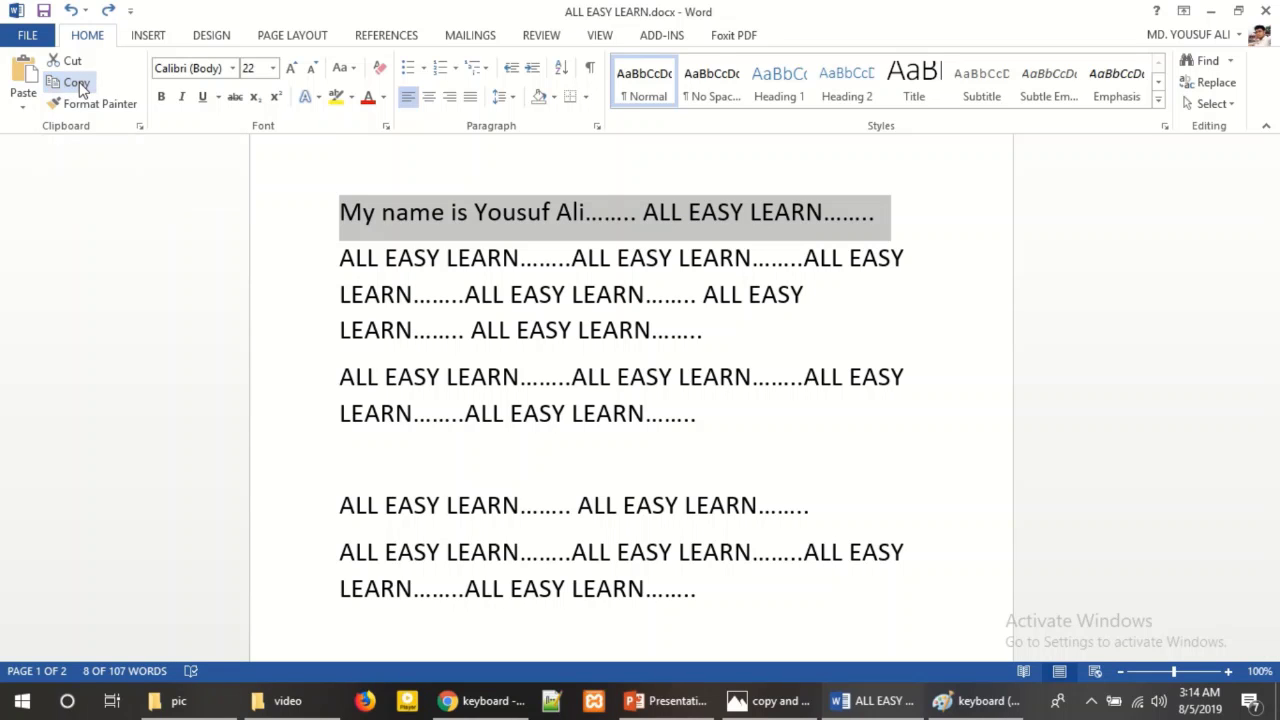
left_click(433, 459)
scroll(433, 459, "down", 3)
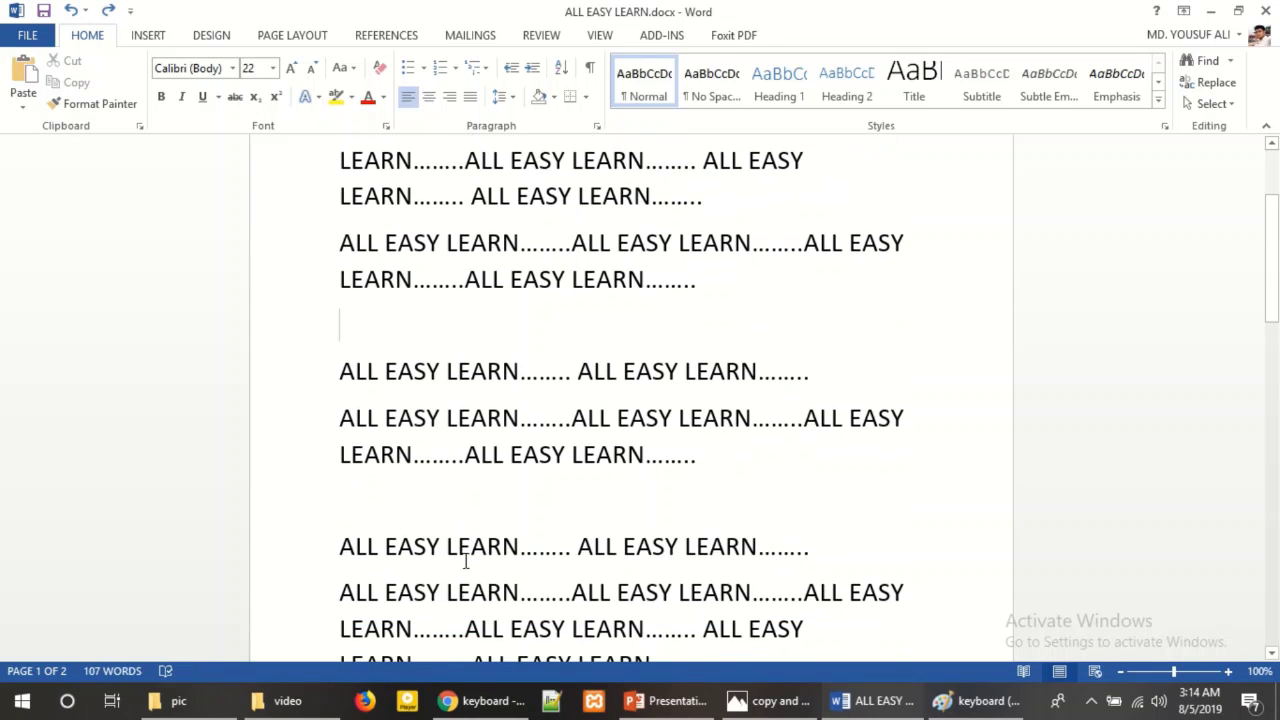
key("Return")
key("Return")
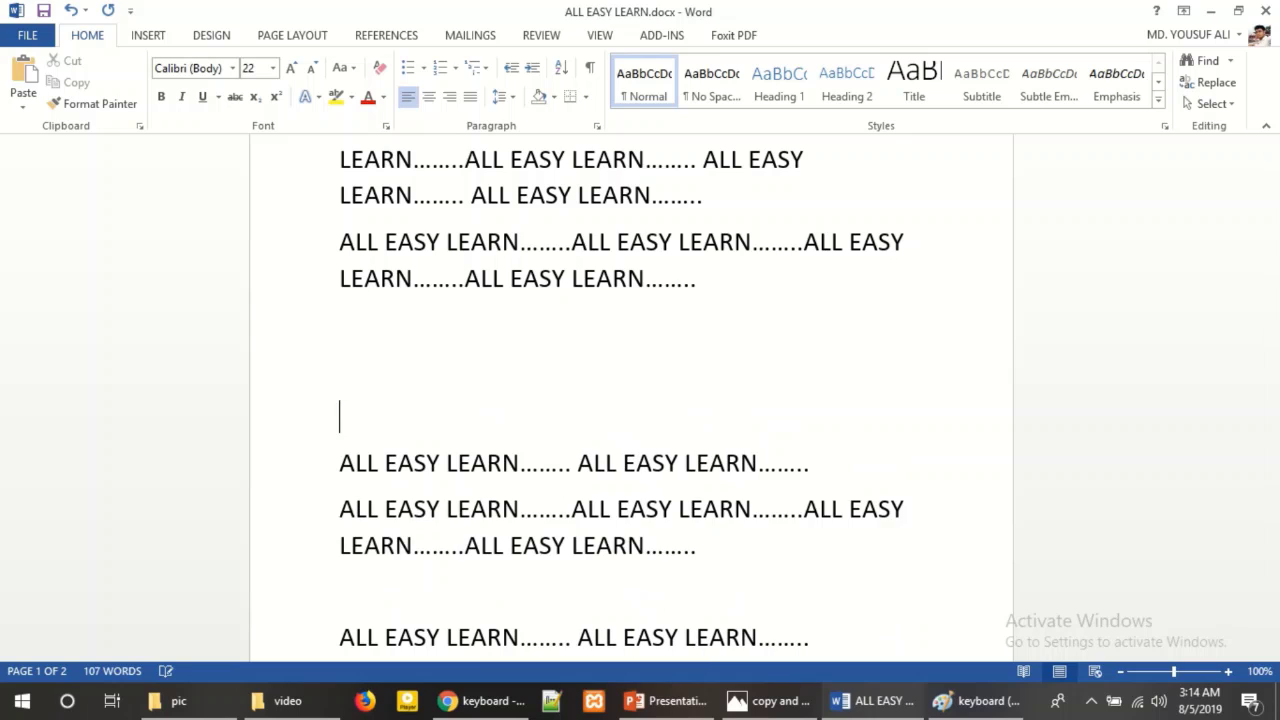
key("Up")
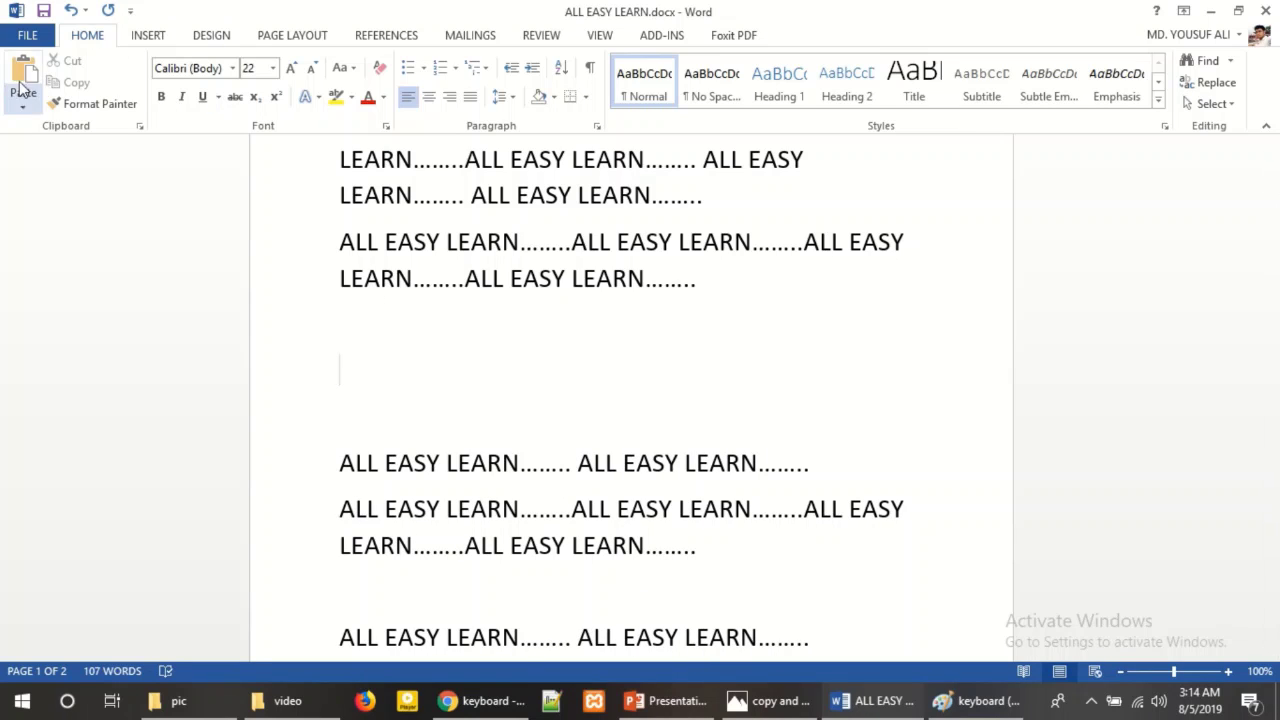
right_click(360, 368)
left_click(396, 449)
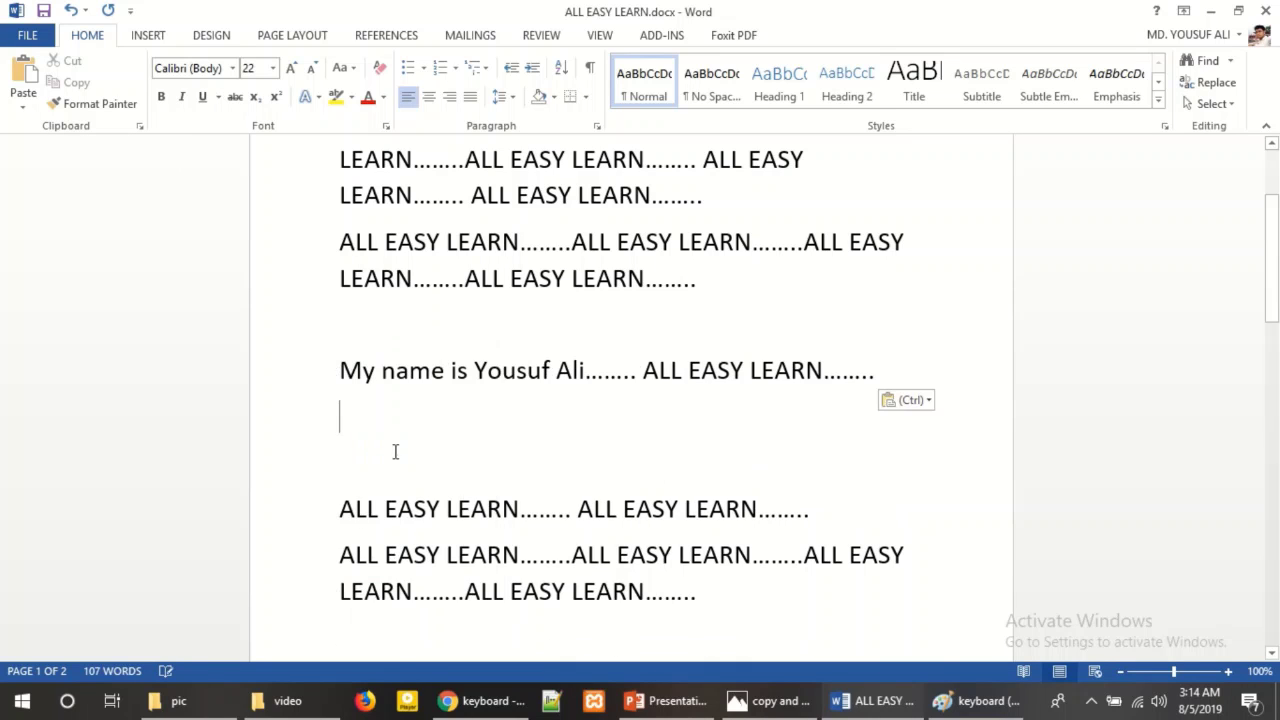
scroll(626, 375, "up", 3)
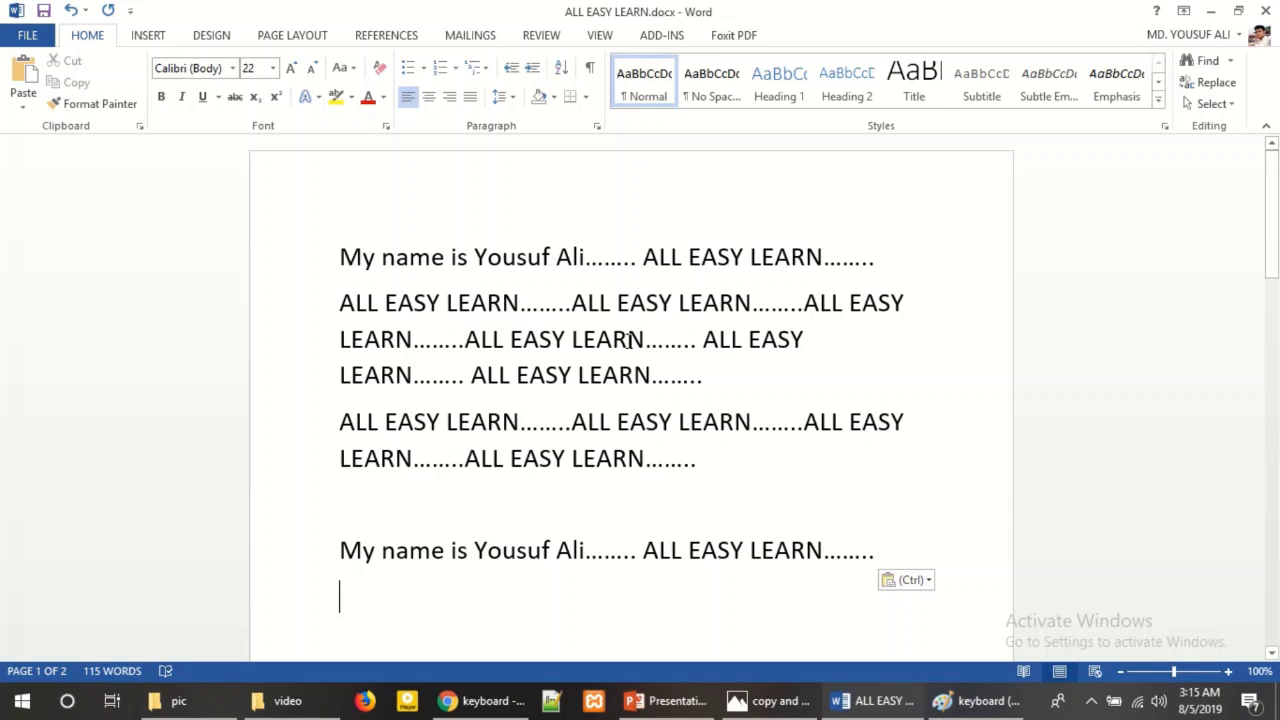
- Delete the R from one LEARN in the second paragraph so it reads LEAN
key("BackSpace")
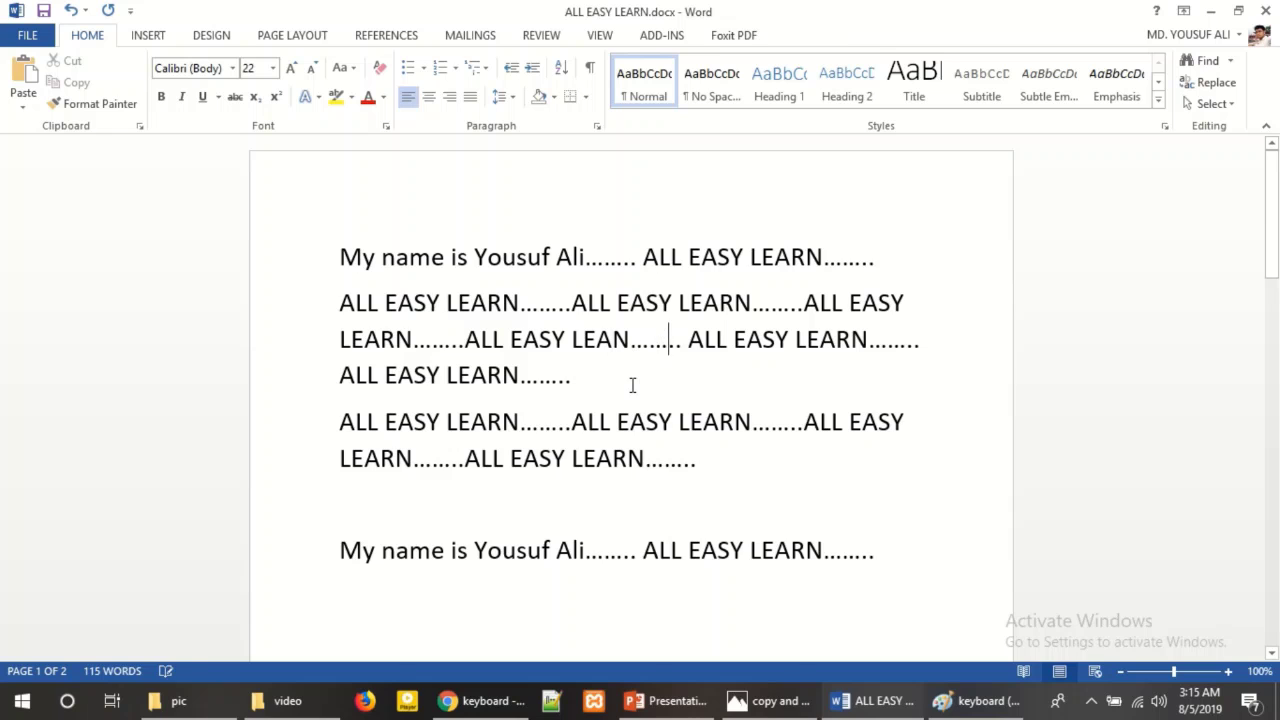
scroll(634, 398, "down", 2)
scroll(634, 398, "up", 2)
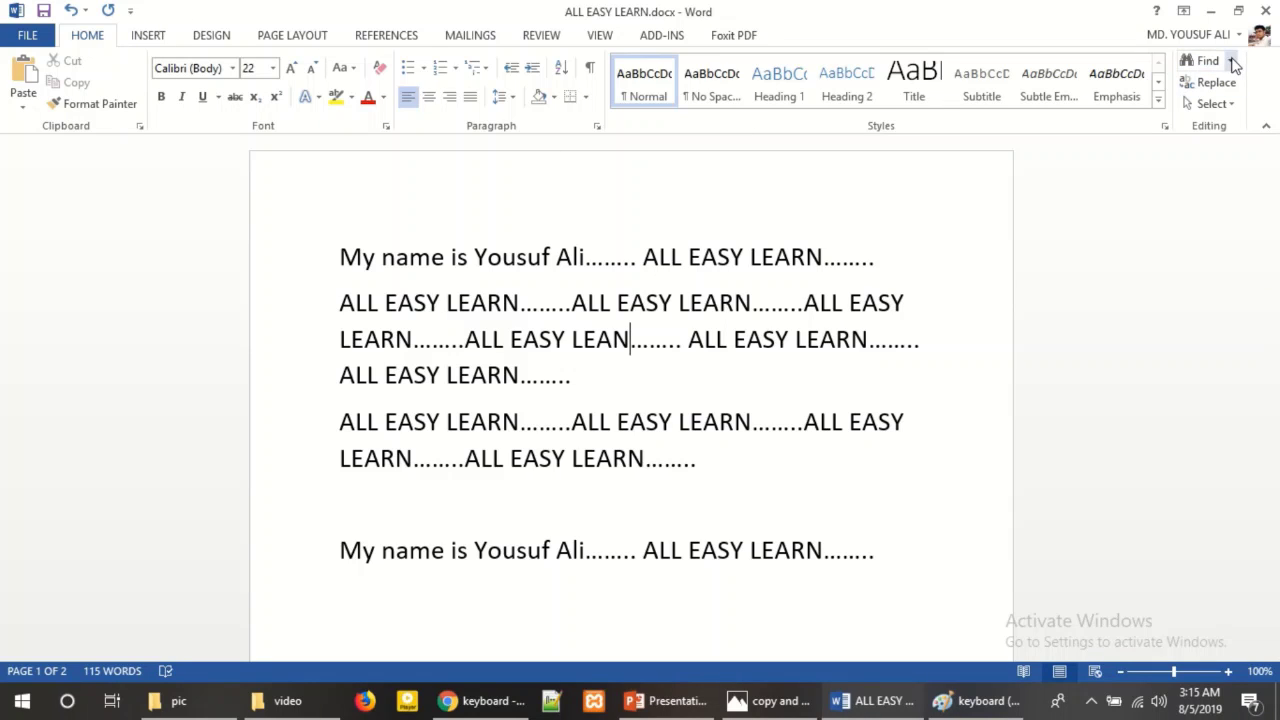
- Search the document for LEARN in the Navigation pane, highlighting its 41 matches
left_click(1232, 62)
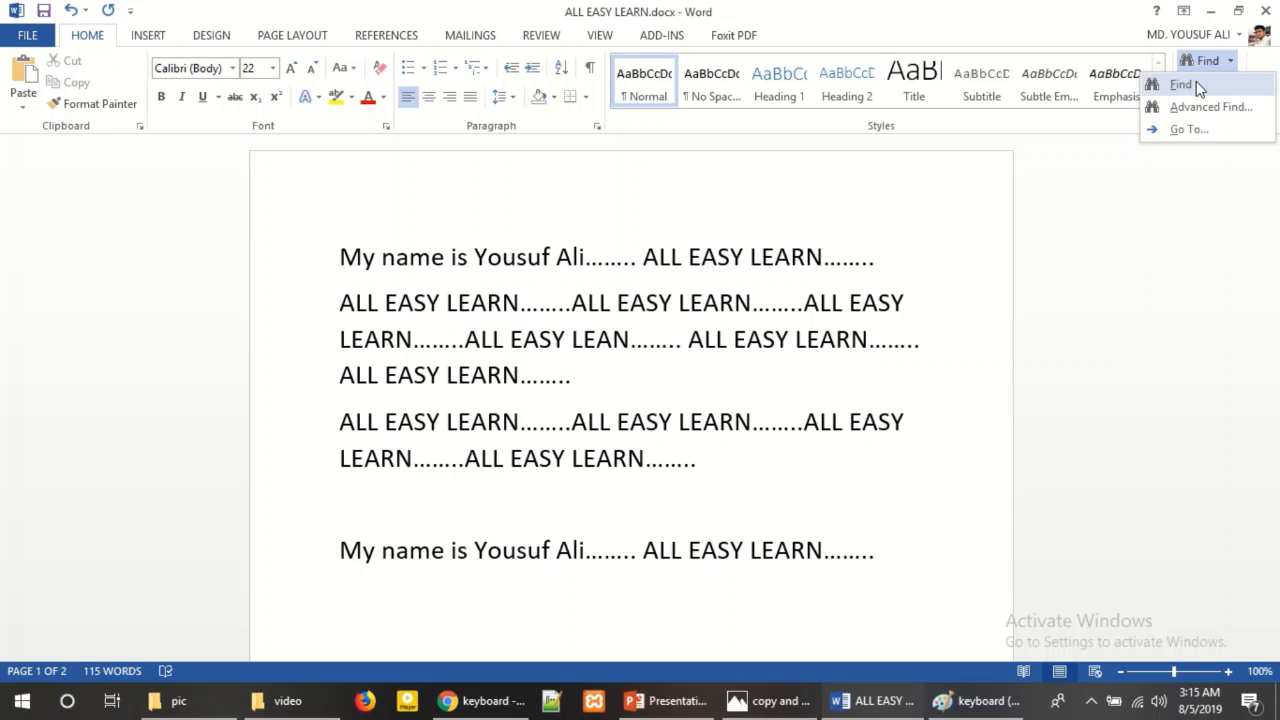
left_click(1197, 85)
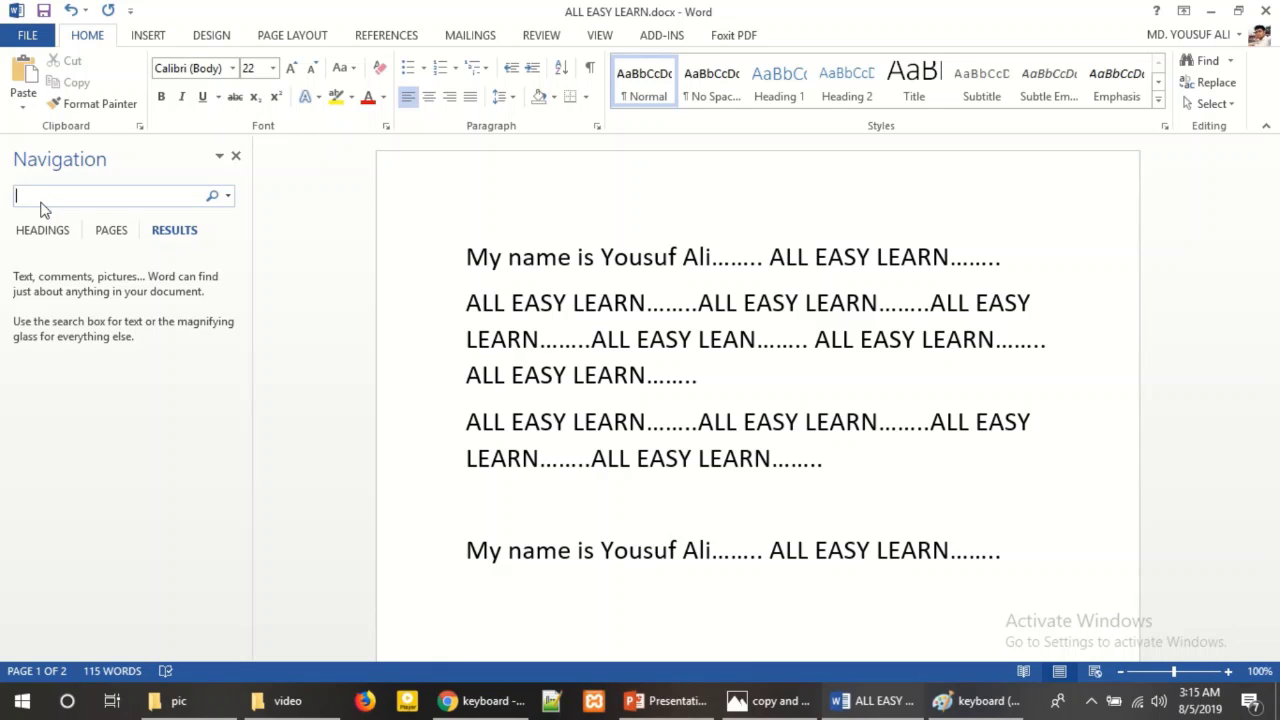
type("l")
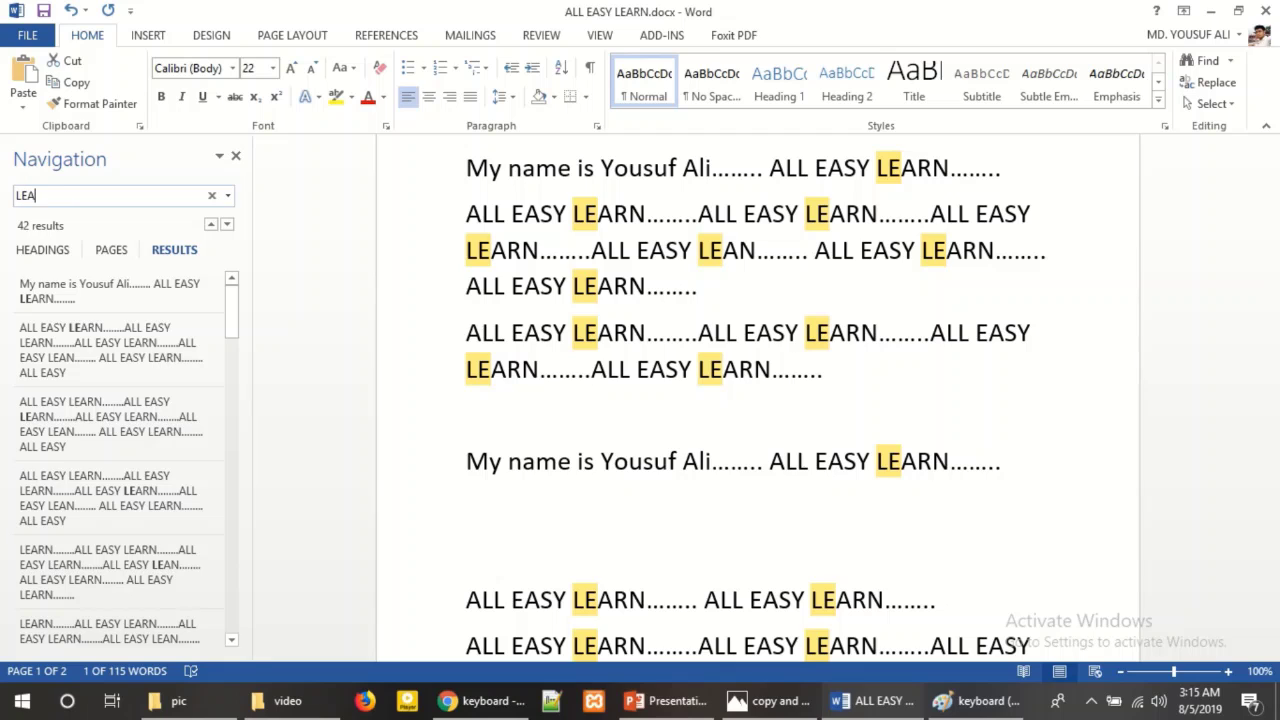
type("N")
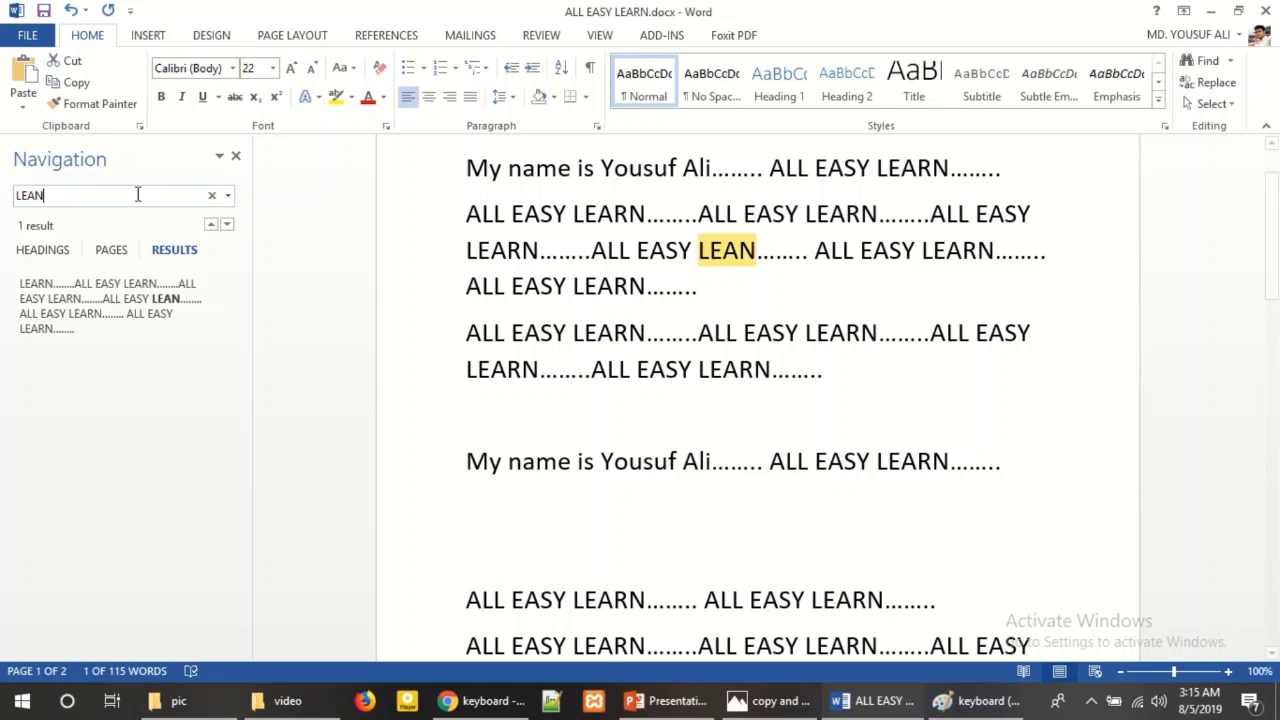
key("BackSpace")
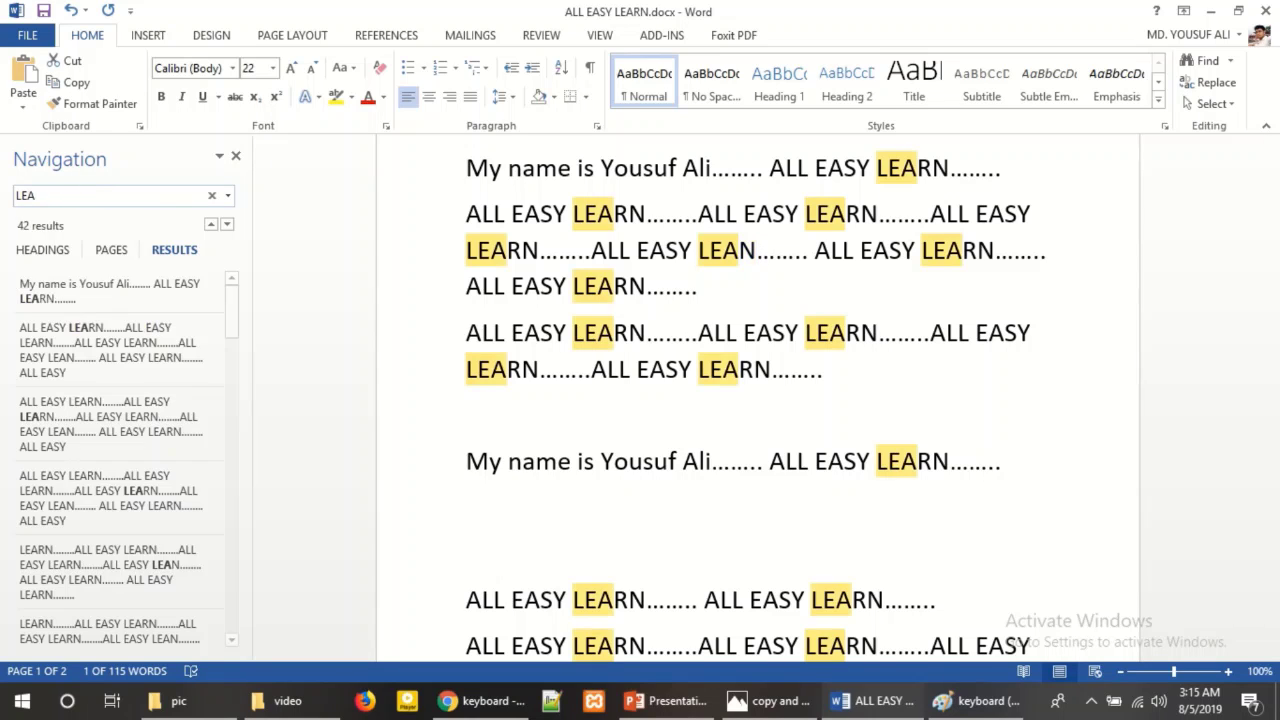
type("RN")
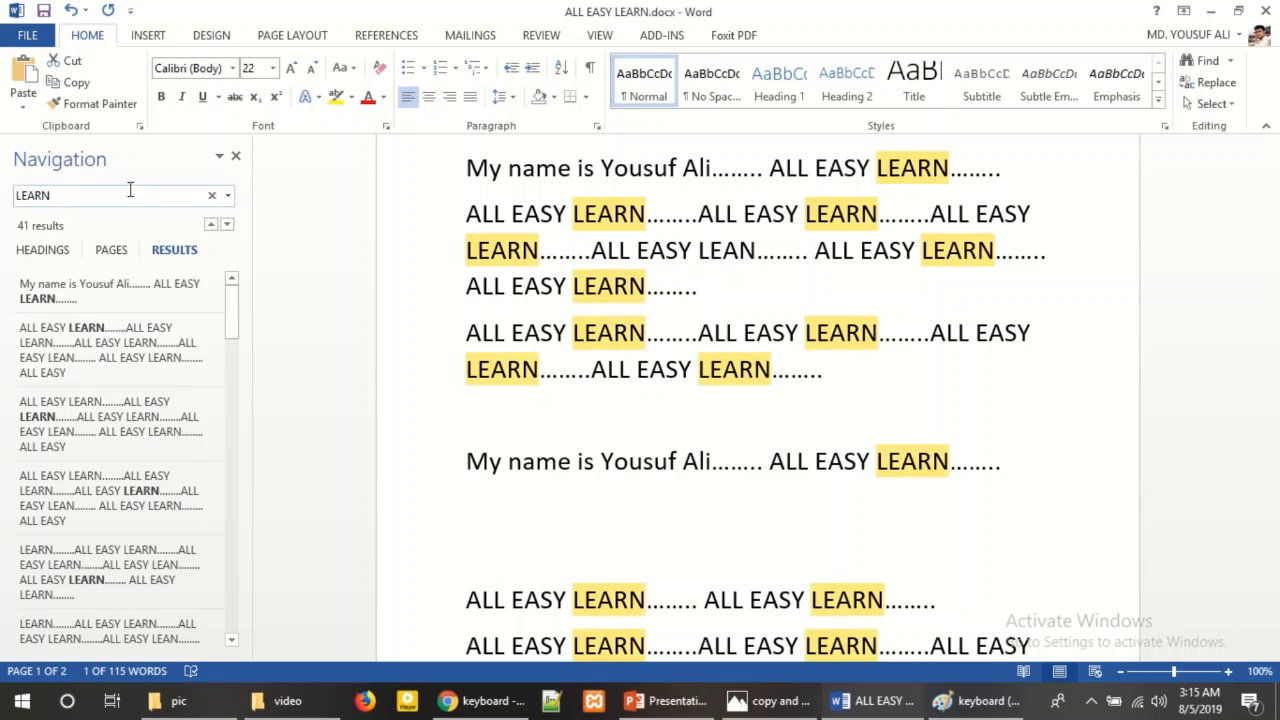
scroll(825, 387, "down", 1)
scroll(826, 389, "down", 2)
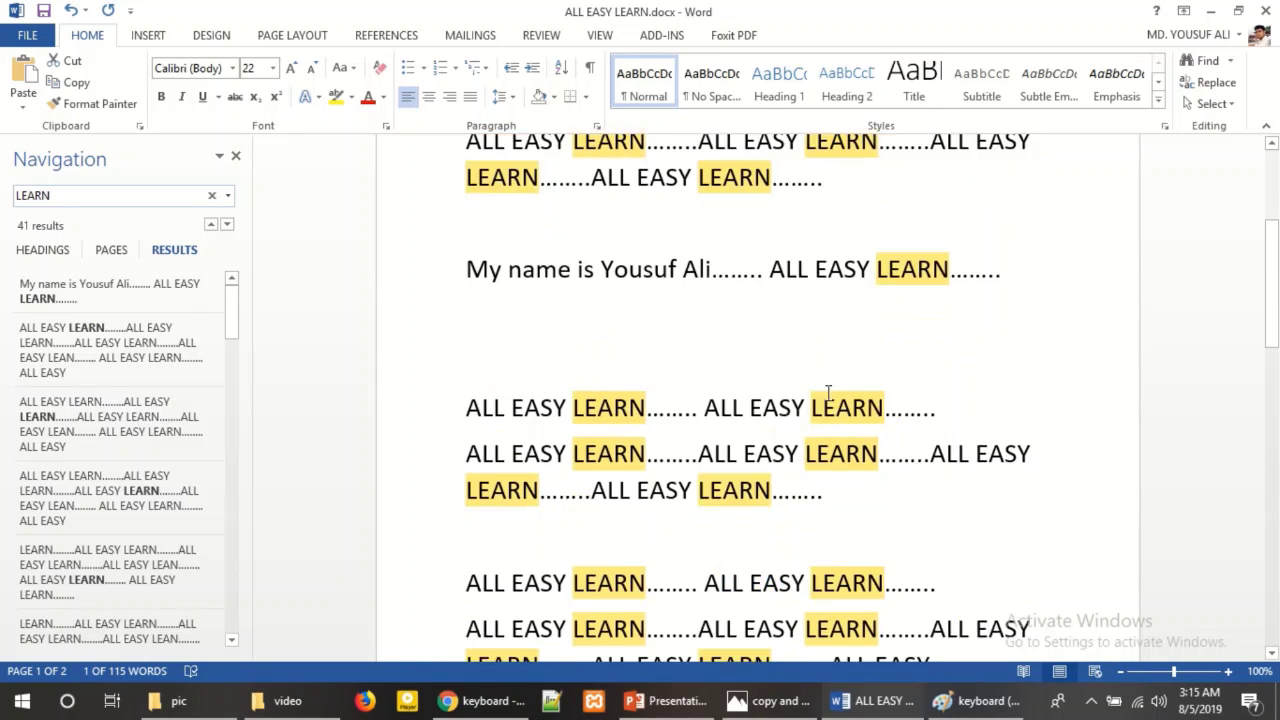
scroll(827, 390, "up", 2)
scroll(828, 392, "up", 2)
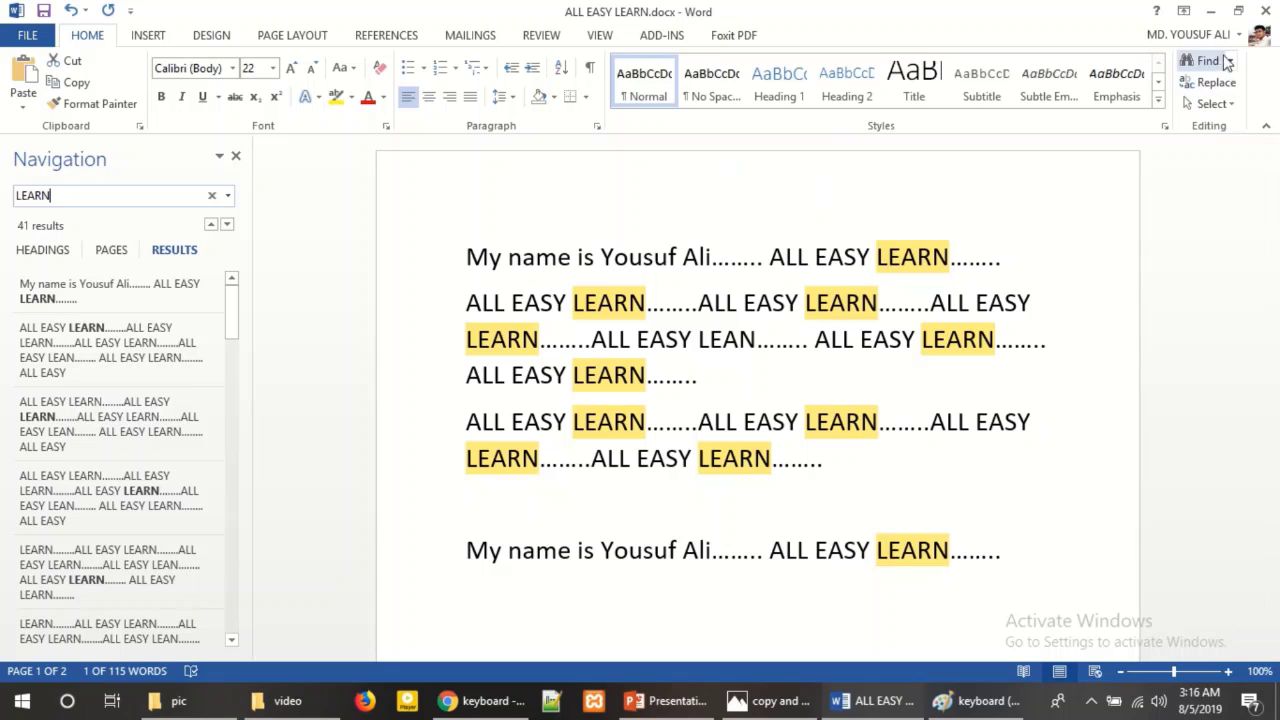
left_click(1233, 62)
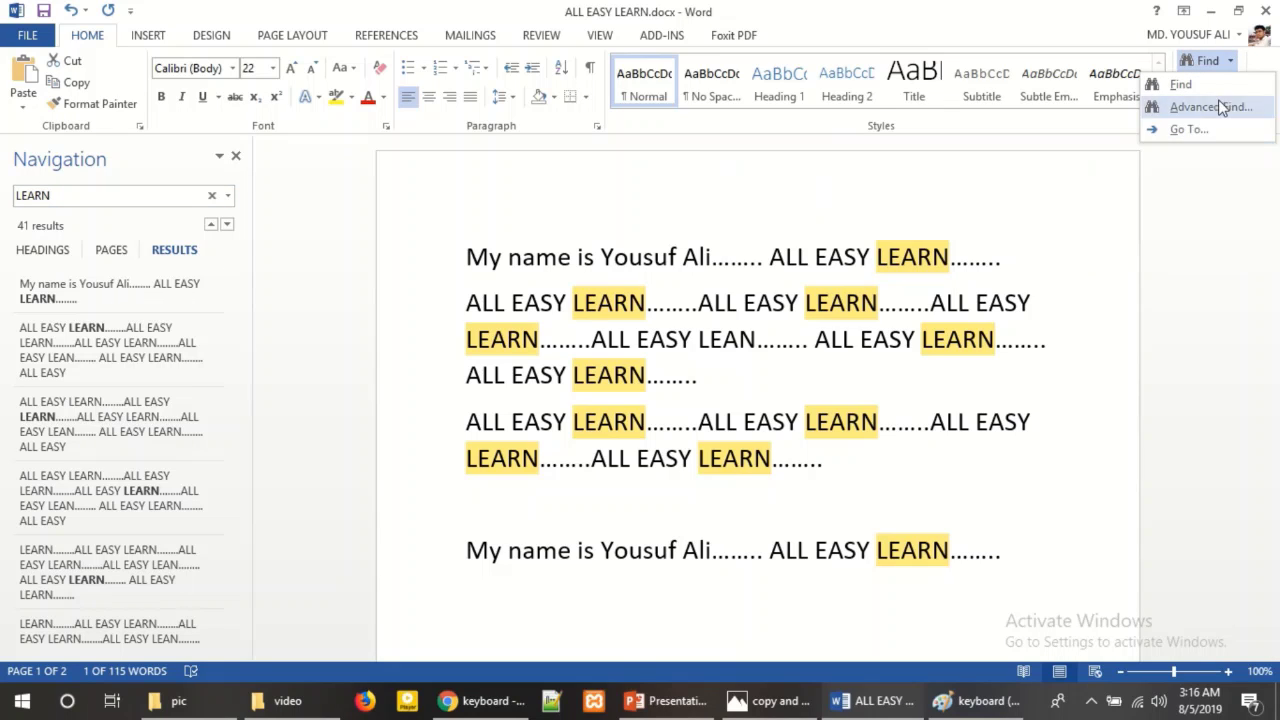
left_click(1235, 62)
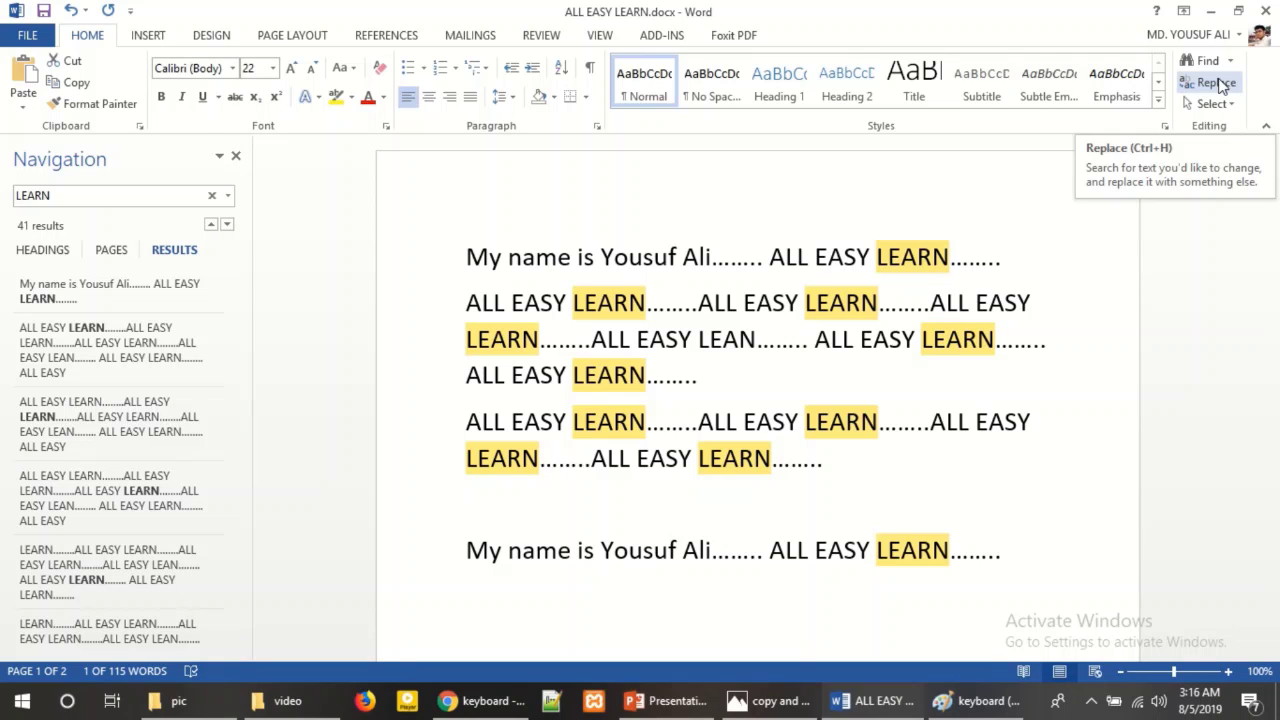
- In the Replace dialog, set Find what to LEARN and Replace with to BOOK
left_click(1216, 83)
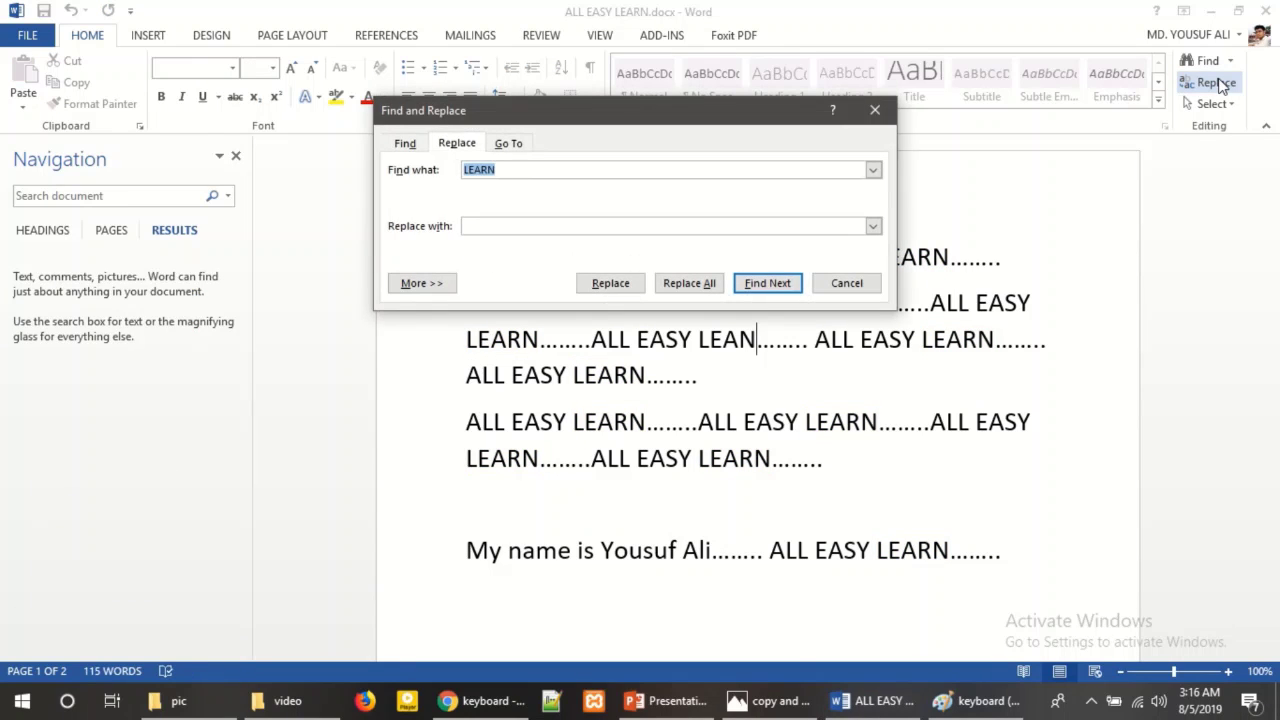
left_click(481, 169)
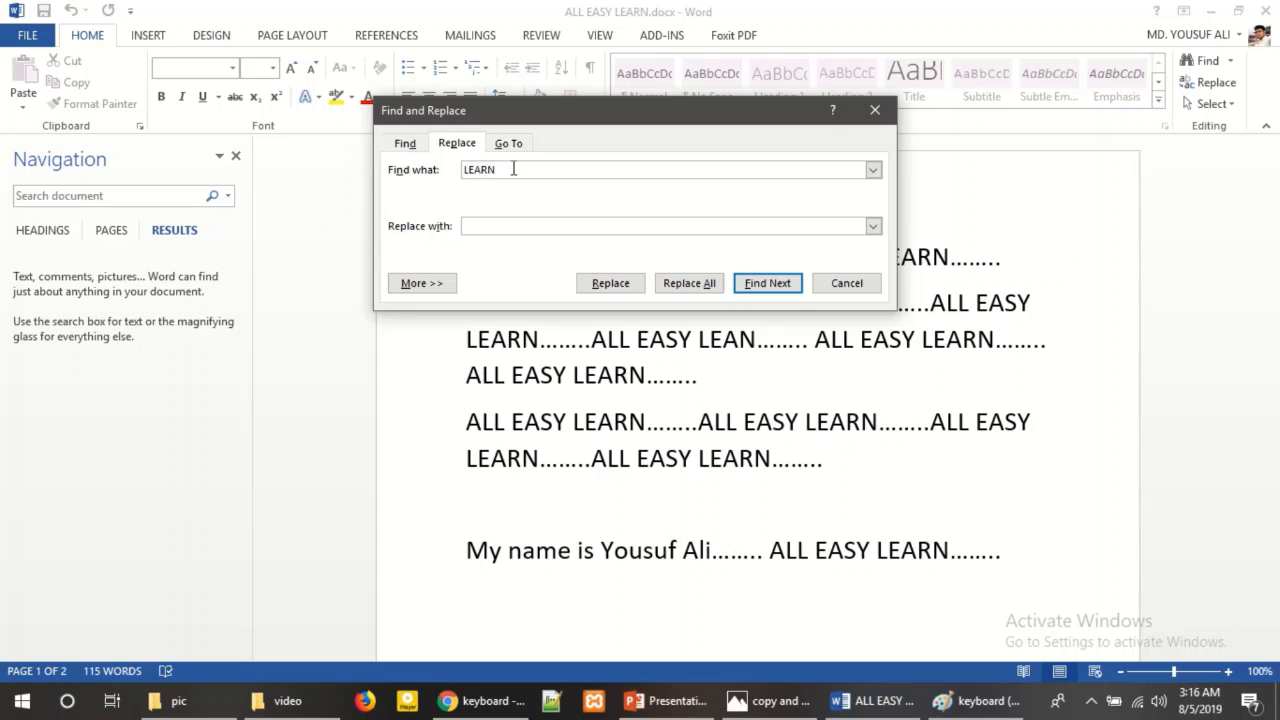
double_click(481, 169)
left_click(481, 169)
double_click(498, 170)
left_click(502, 170)
double_click(500, 170)
type("TEACH")
left_click_drag(528, 166, 406, 172)
type("BOO")
left_click_drag(508, 168, 447, 175)
type("L")
type("BOO")
- Replace a few LEARN matches individually, skip some, then Replace All for 38 replacements
left_click(618, 284)
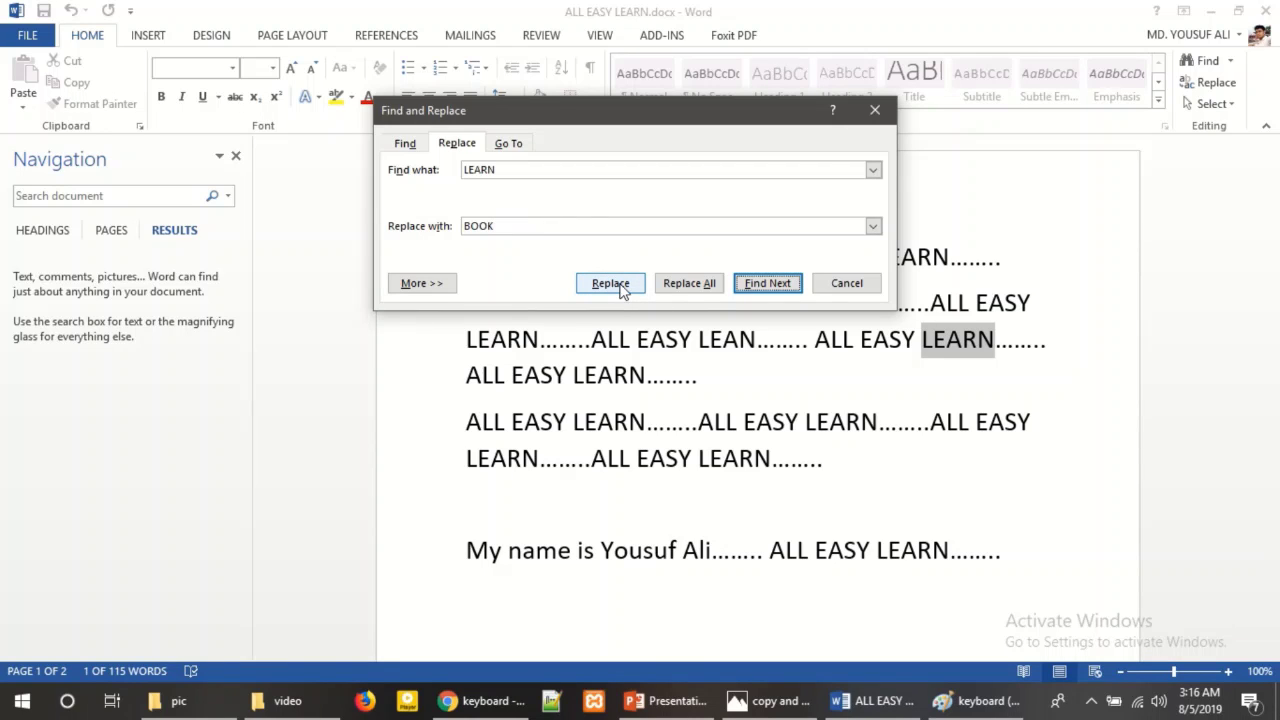
left_click(612, 287)
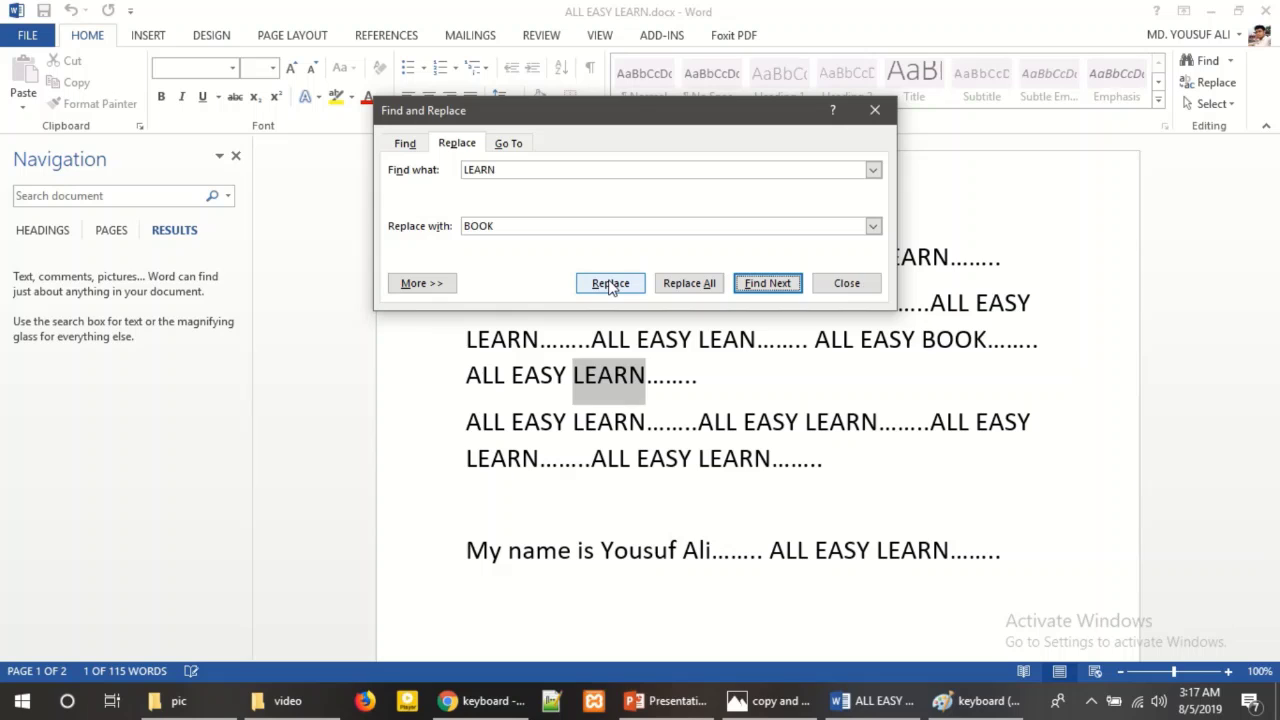
left_click(612, 287)
left_click(612, 287)
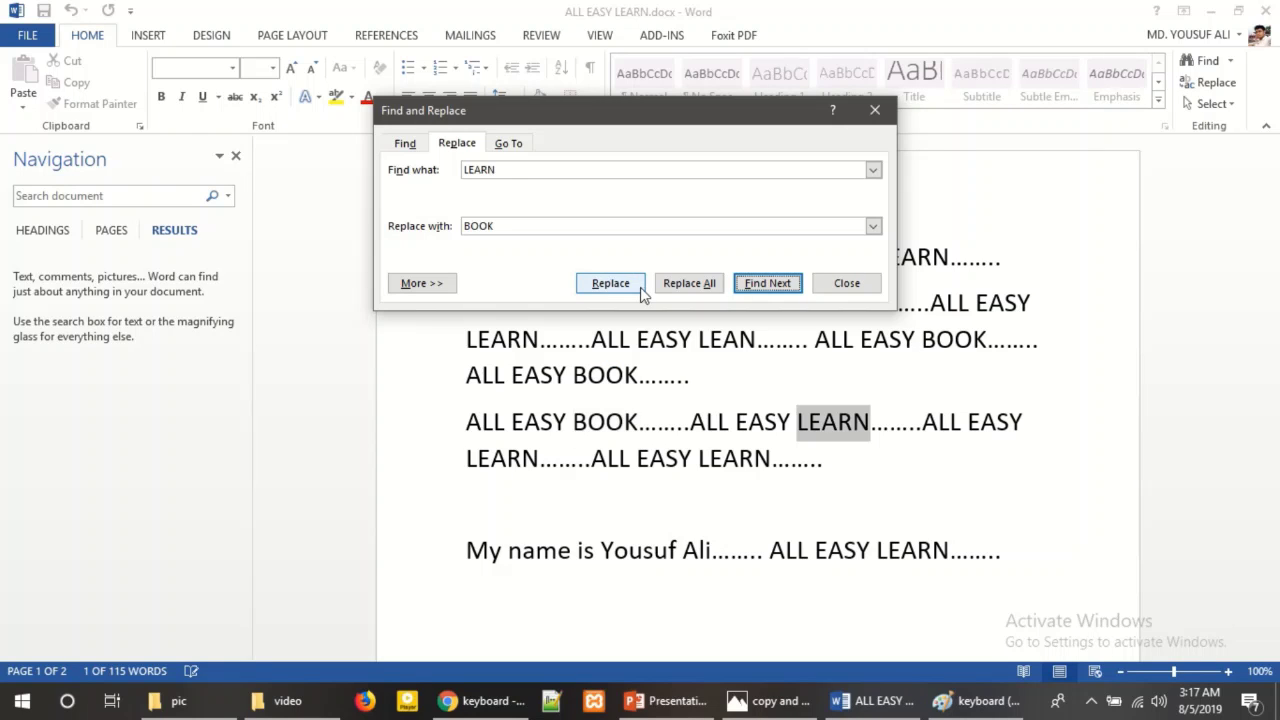
left_click(757, 285)
left_click(757, 285)
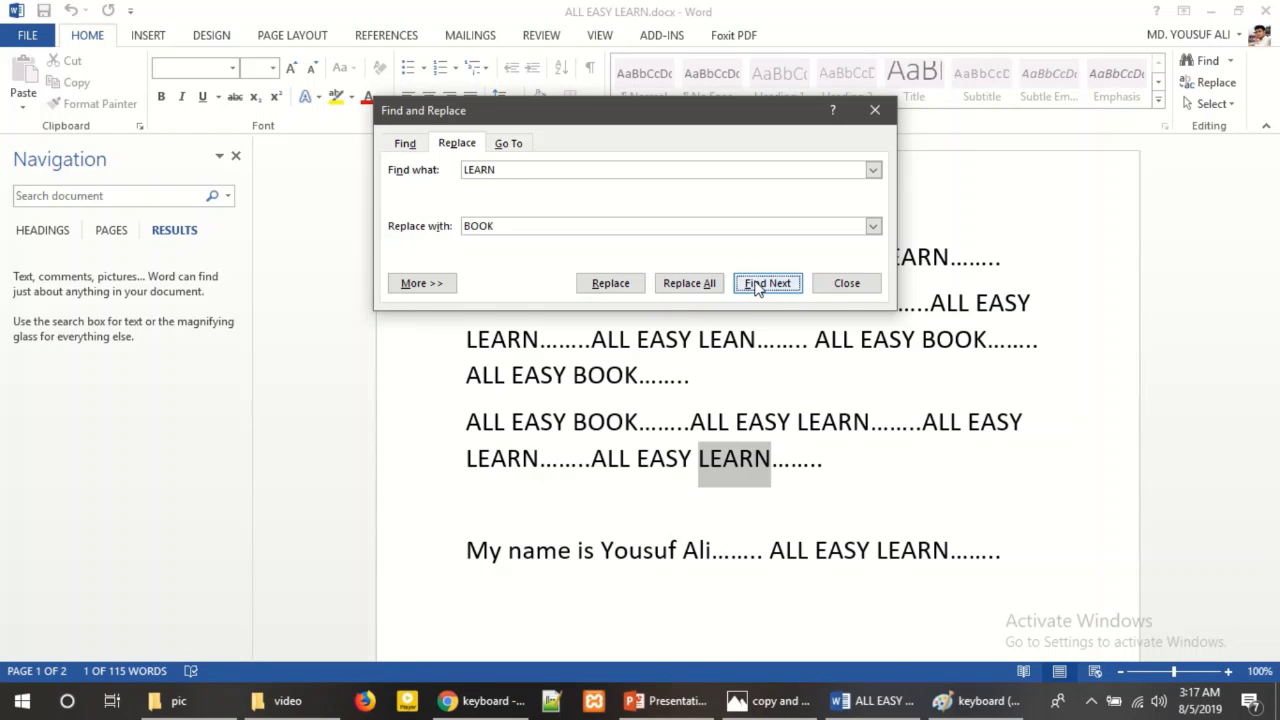
left_click(757, 285)
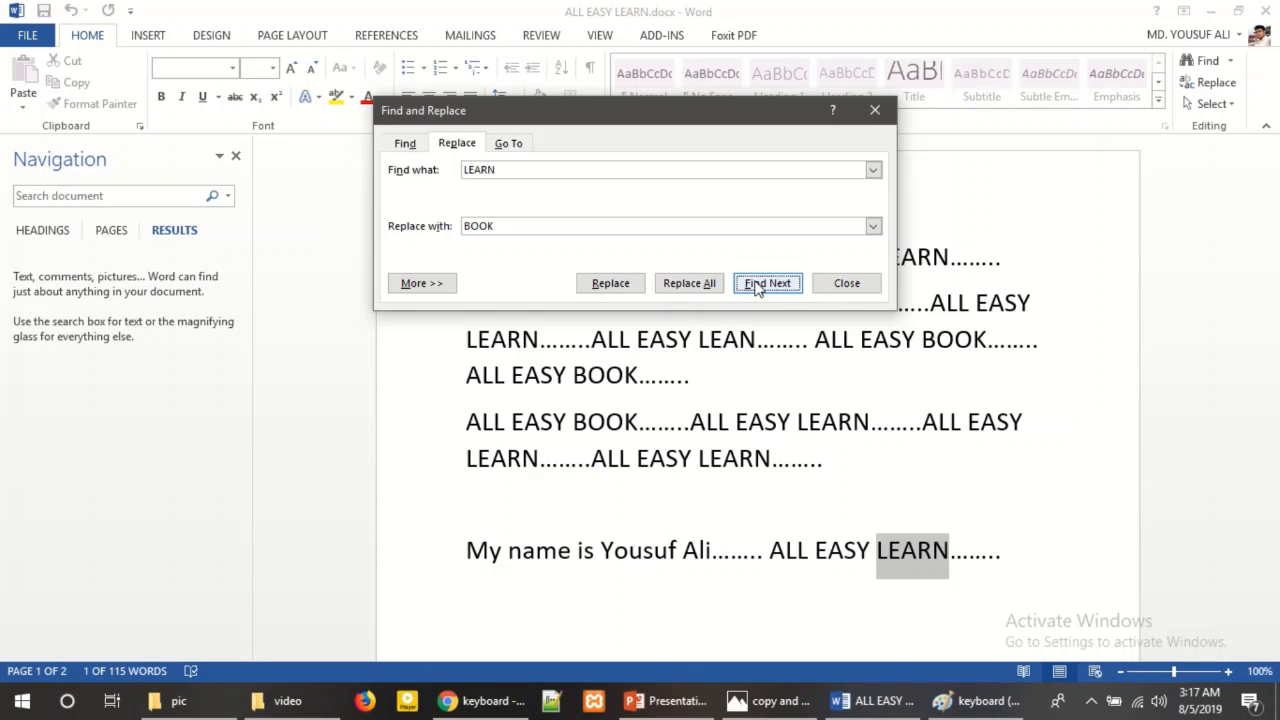
left_click(697, 287)
left_click(651, 401)
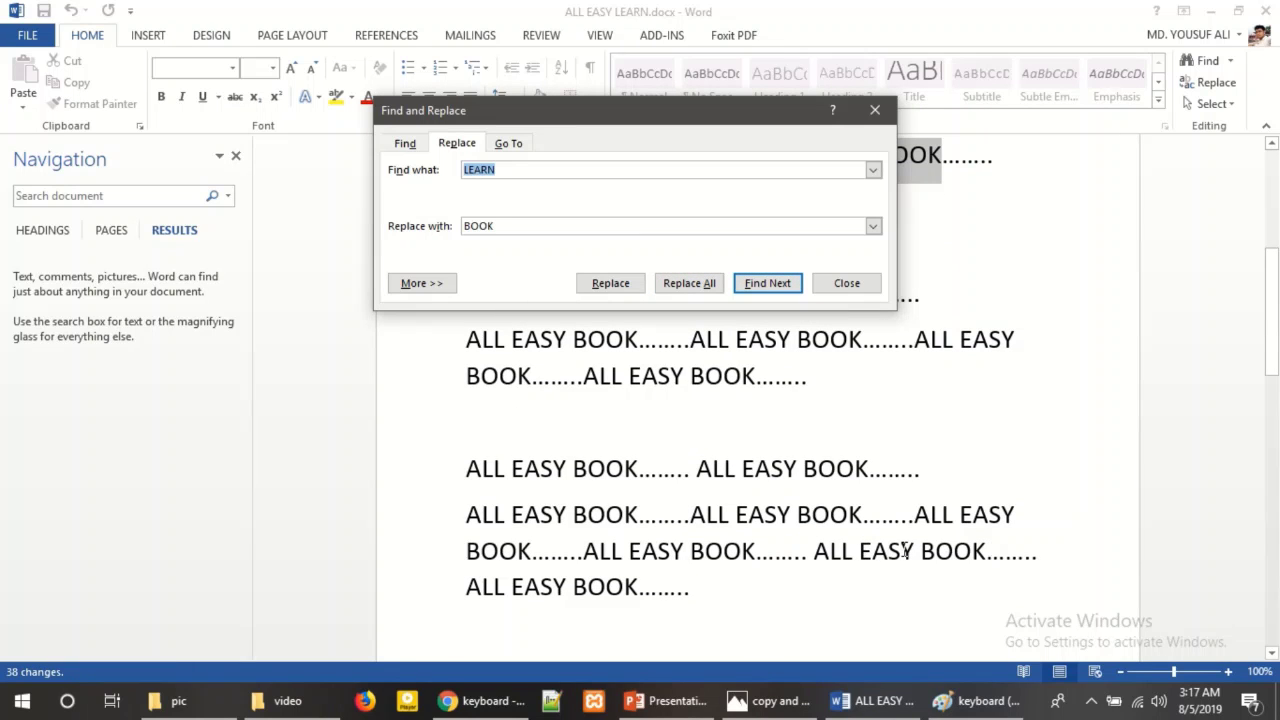
scroll(749, 545, "up", 2)
scroll(731, 531, "up", 2)
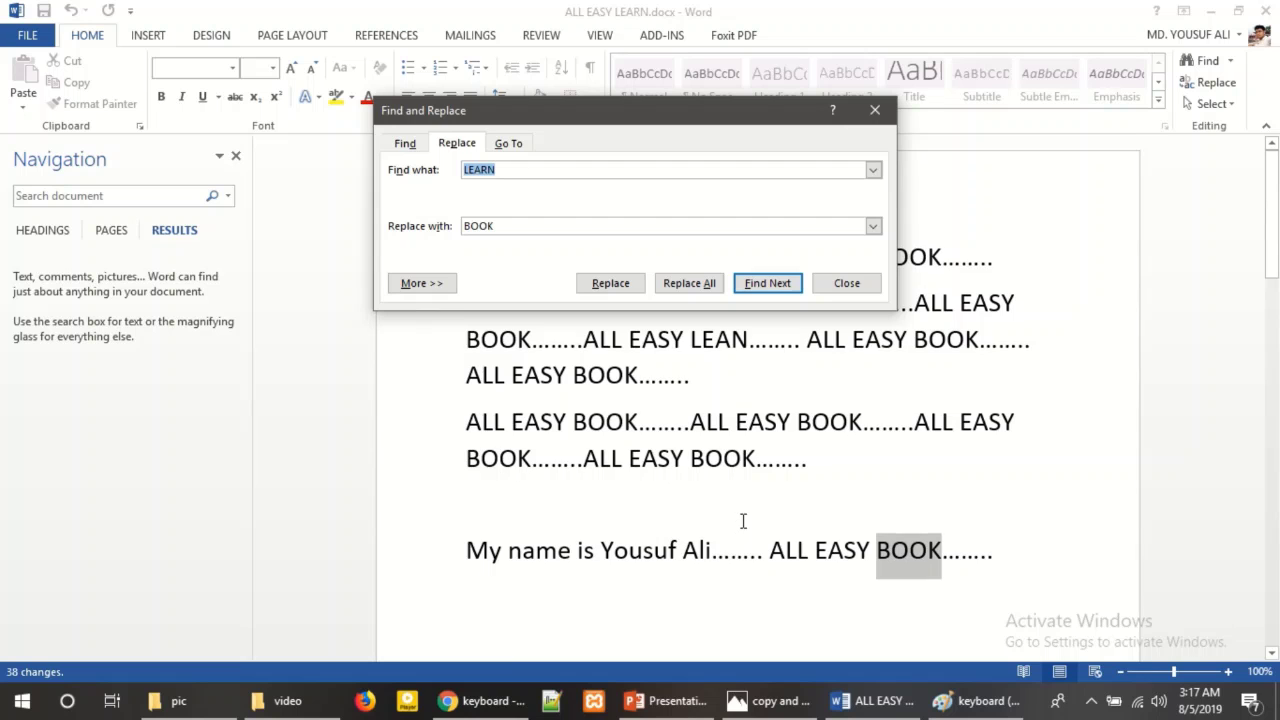
scroll(740, 520, "down", 1)
scroll(745, 516, "down", 1)
scroll(745, 516, "up", 1)
scroll(745, 516, "up", 1)
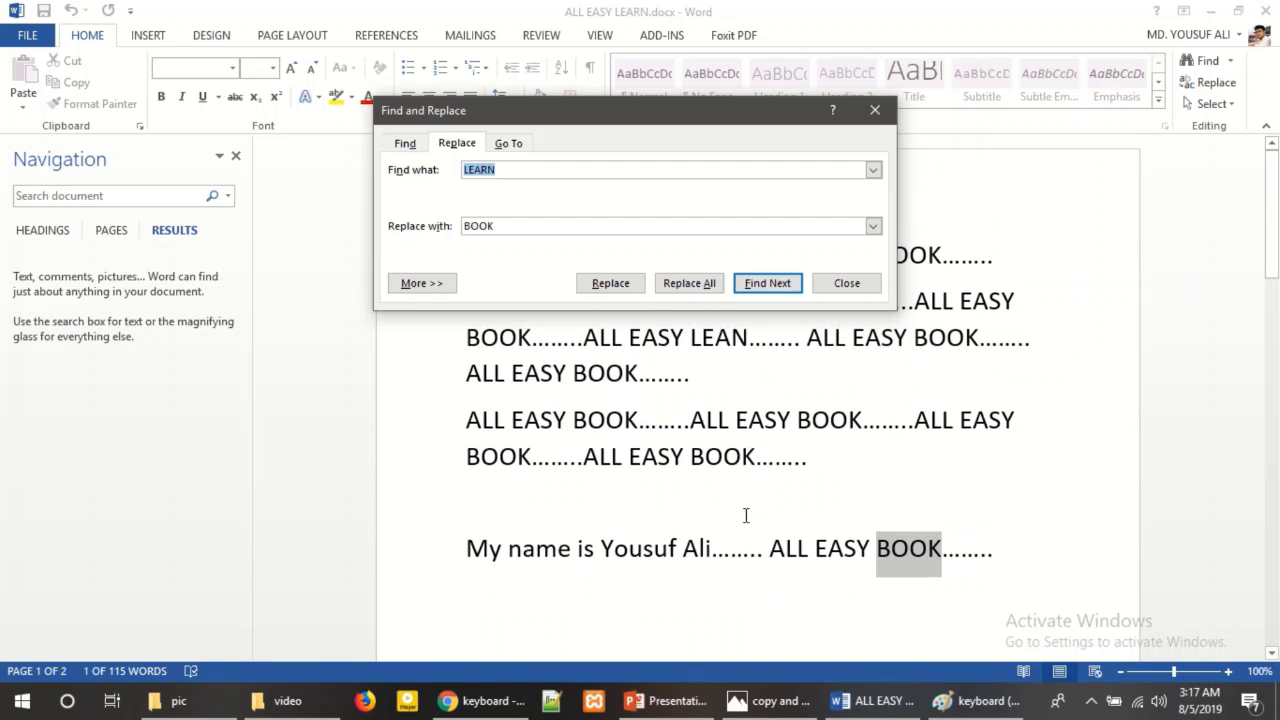
- Set Find what to BOOK and Replace with to LEARN, then Replace All (41 changes)
left_click(504, 170)
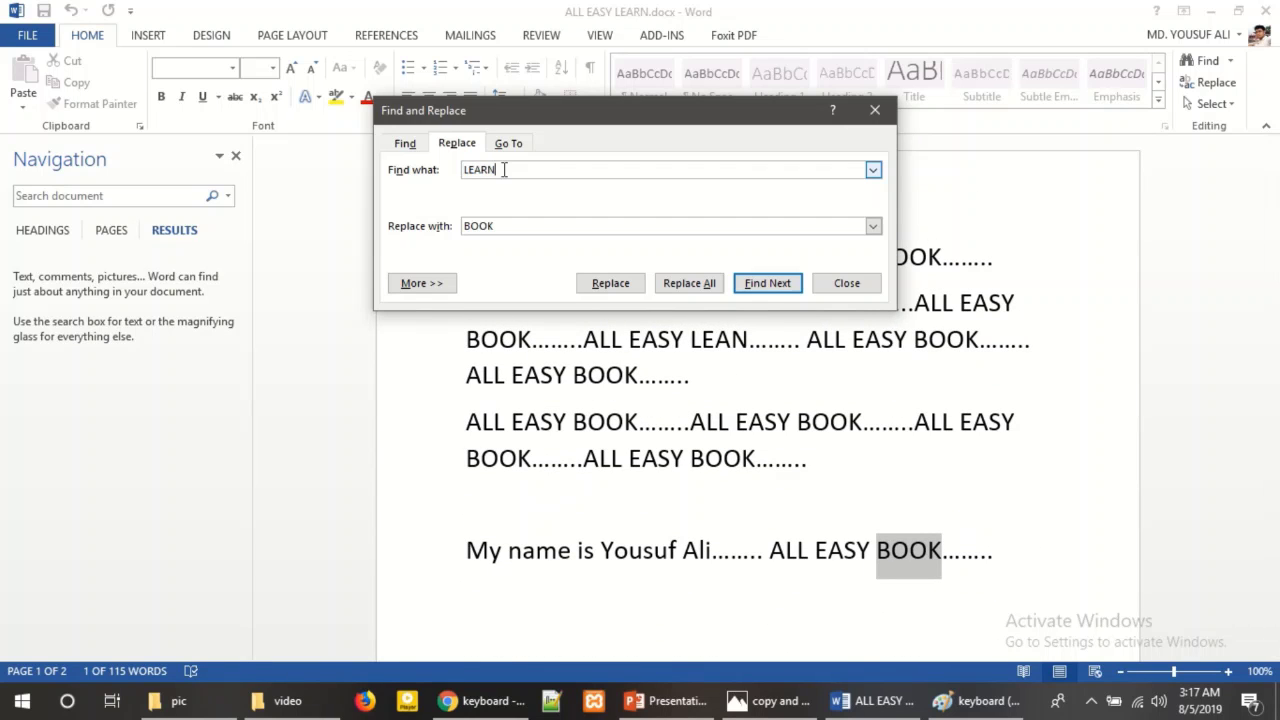
left_click_drag(491, 169, 452, 175)
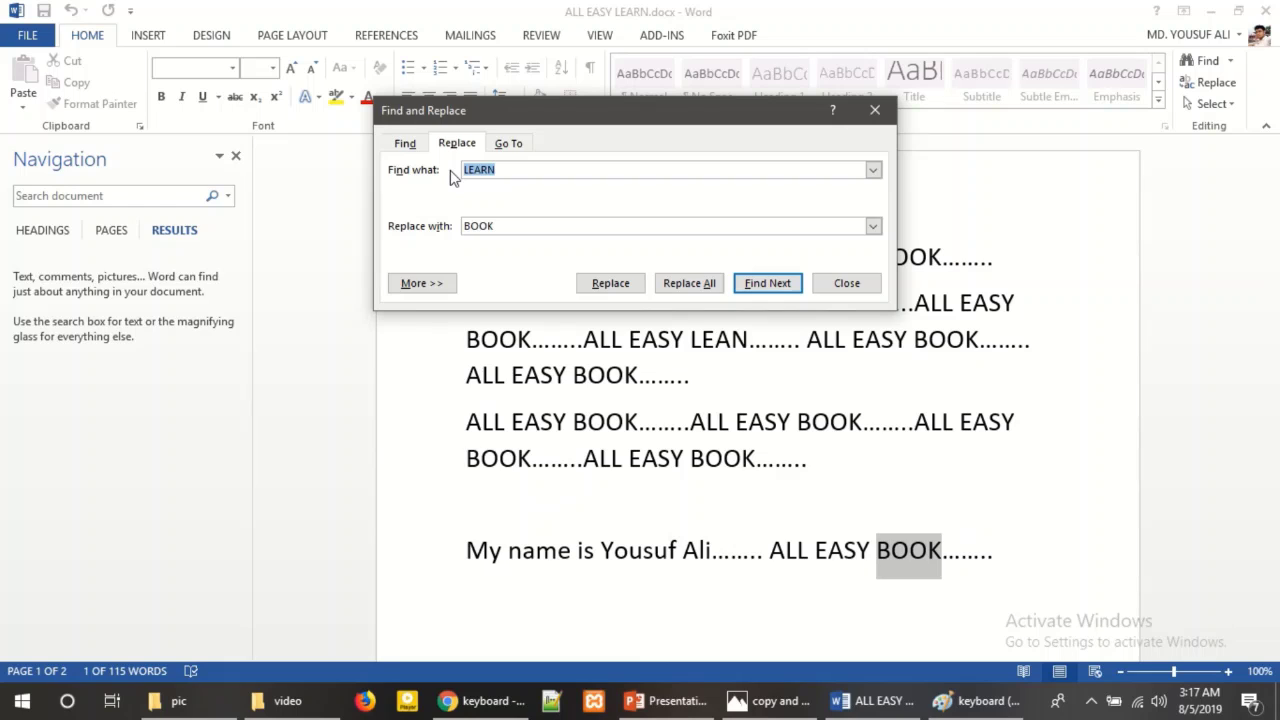
type("BOOK")
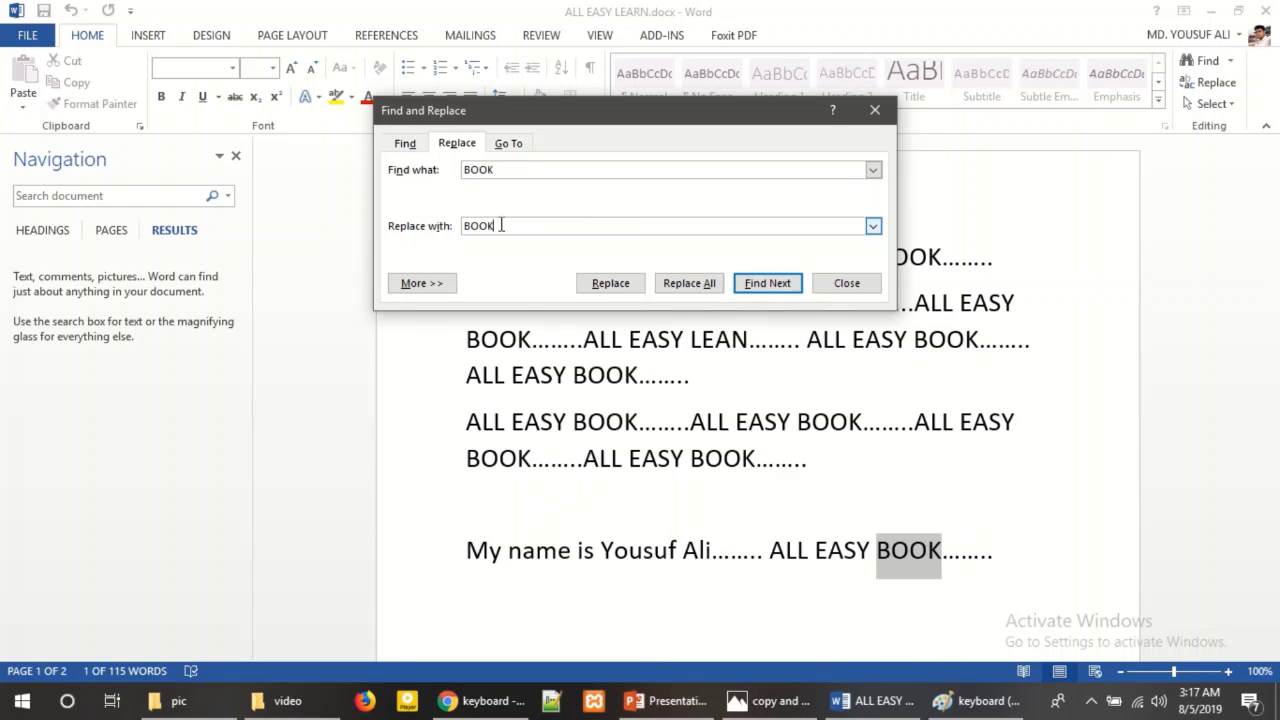
left_click_drag(503, 226, 456, 242)
type("LEARN")
left_click(697, 285)
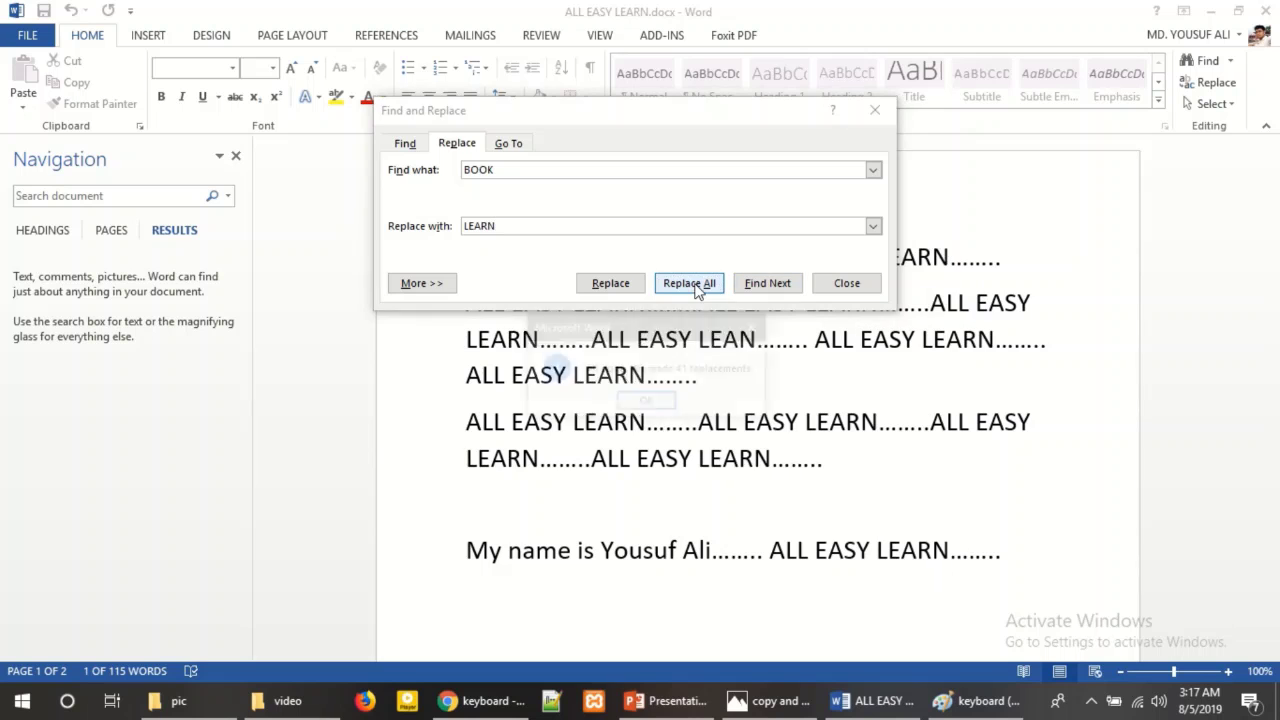
left_click(650, 402)
scroll(846, 380, "down", 2)
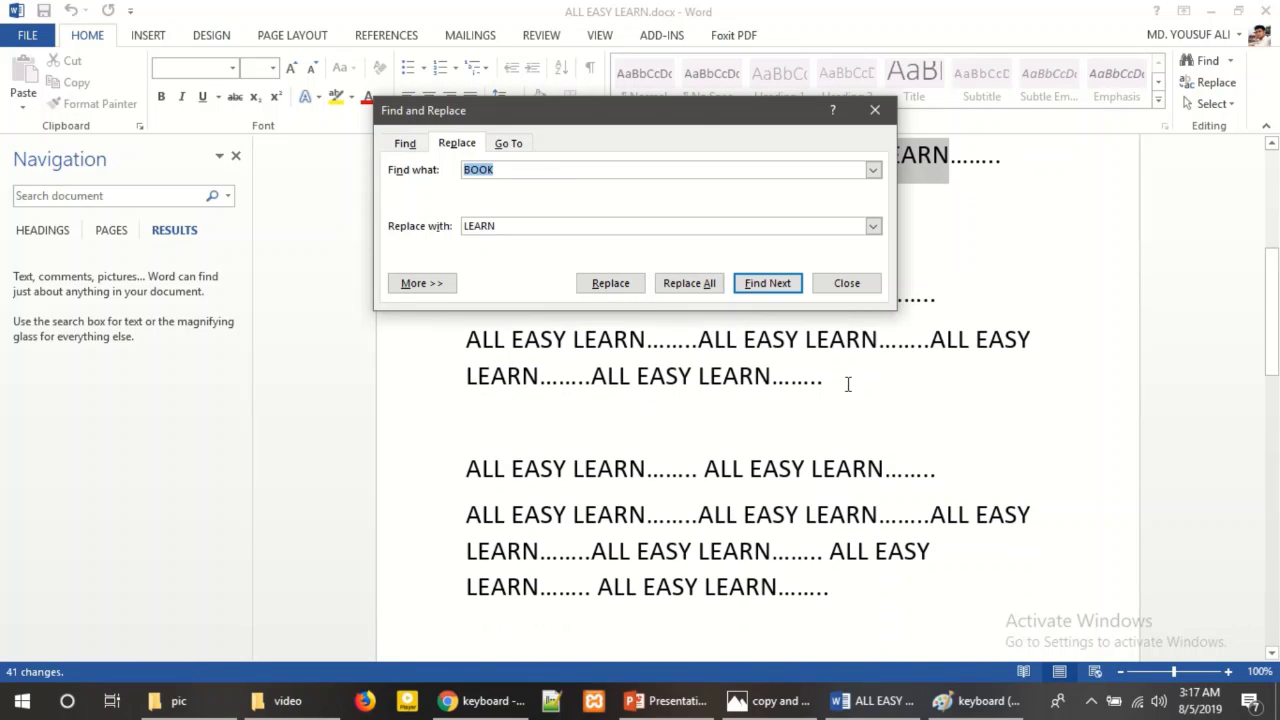
scroll(811, 389, "up", 2)
scroll(848, 415, "up", 3)
scroll(848, 415, "up", 1)
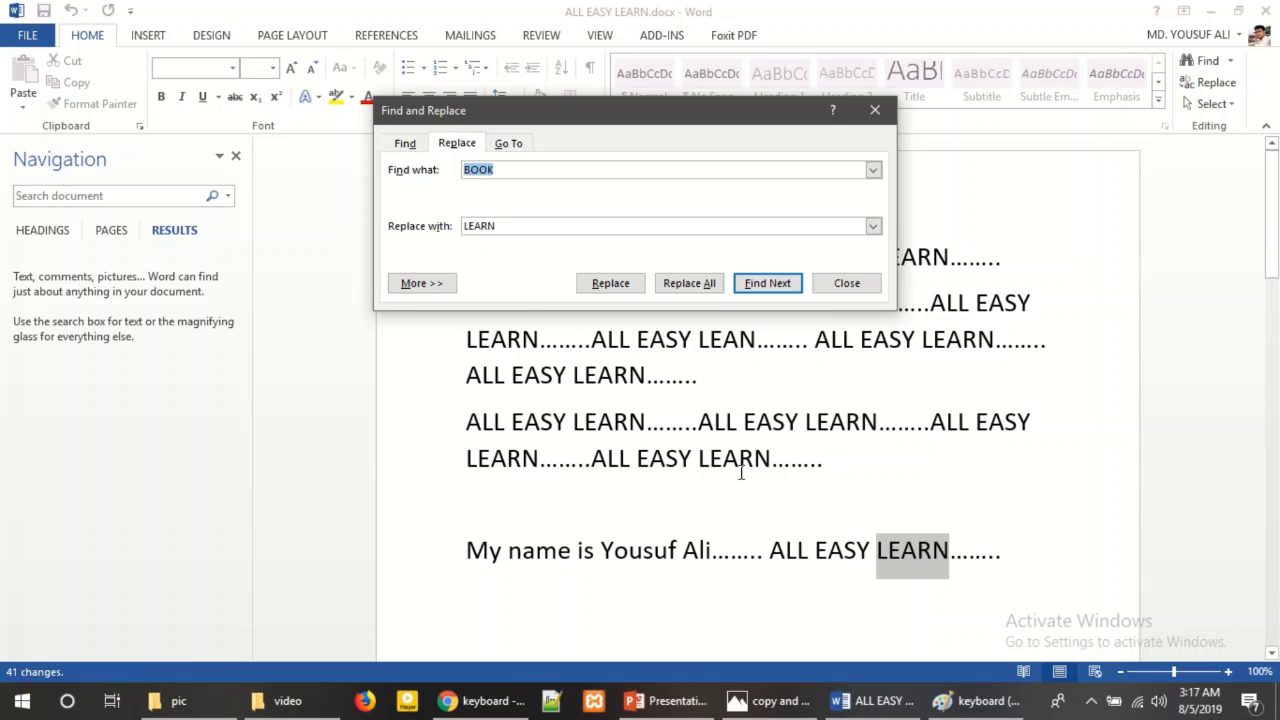
- Close the Find and Replace dialog and maximize the Word window
left_click(875, 112)
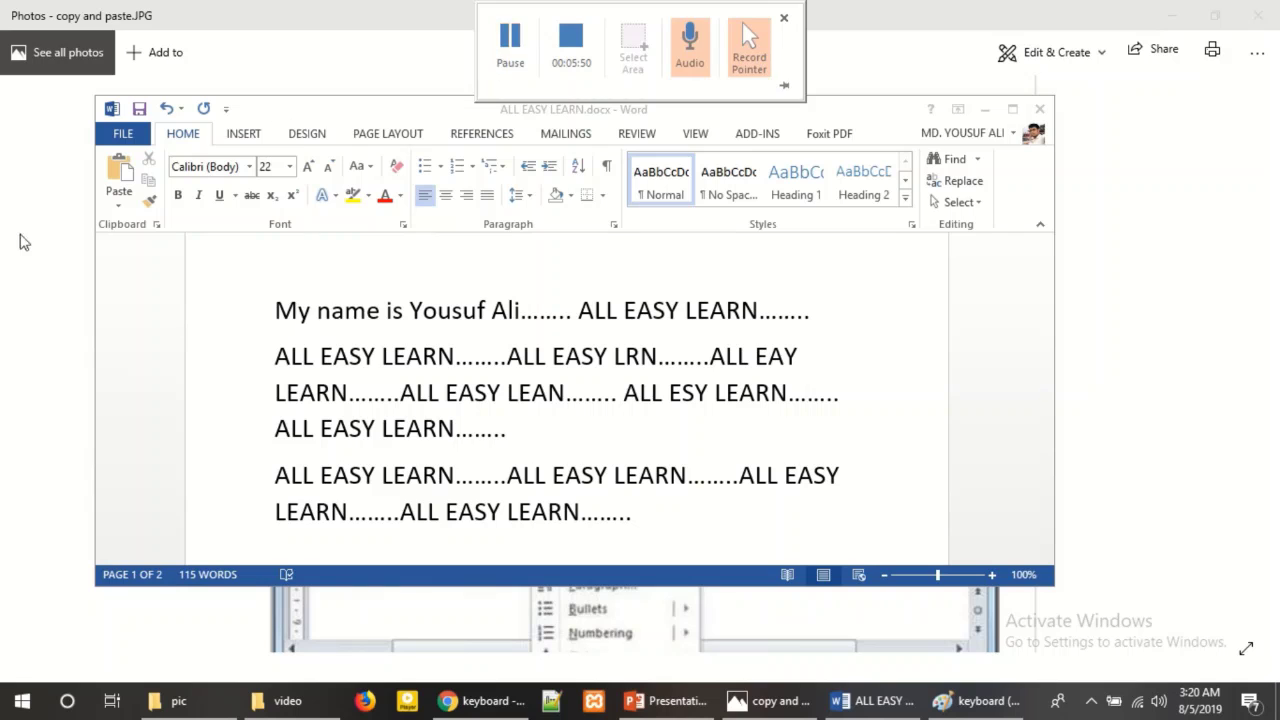
double_click(752, 112)
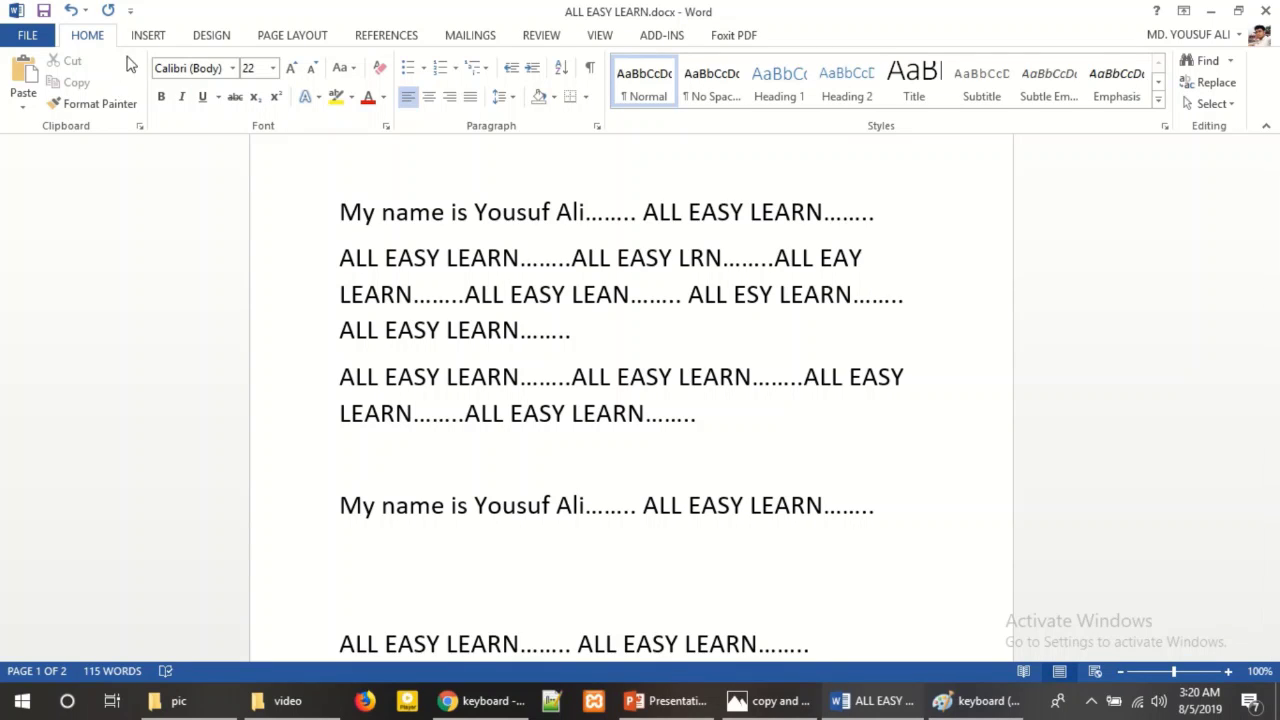
- Run Spelling & Grammar from the Review ribbon twice, closing each 'check complete' message
left_click(541, 36)
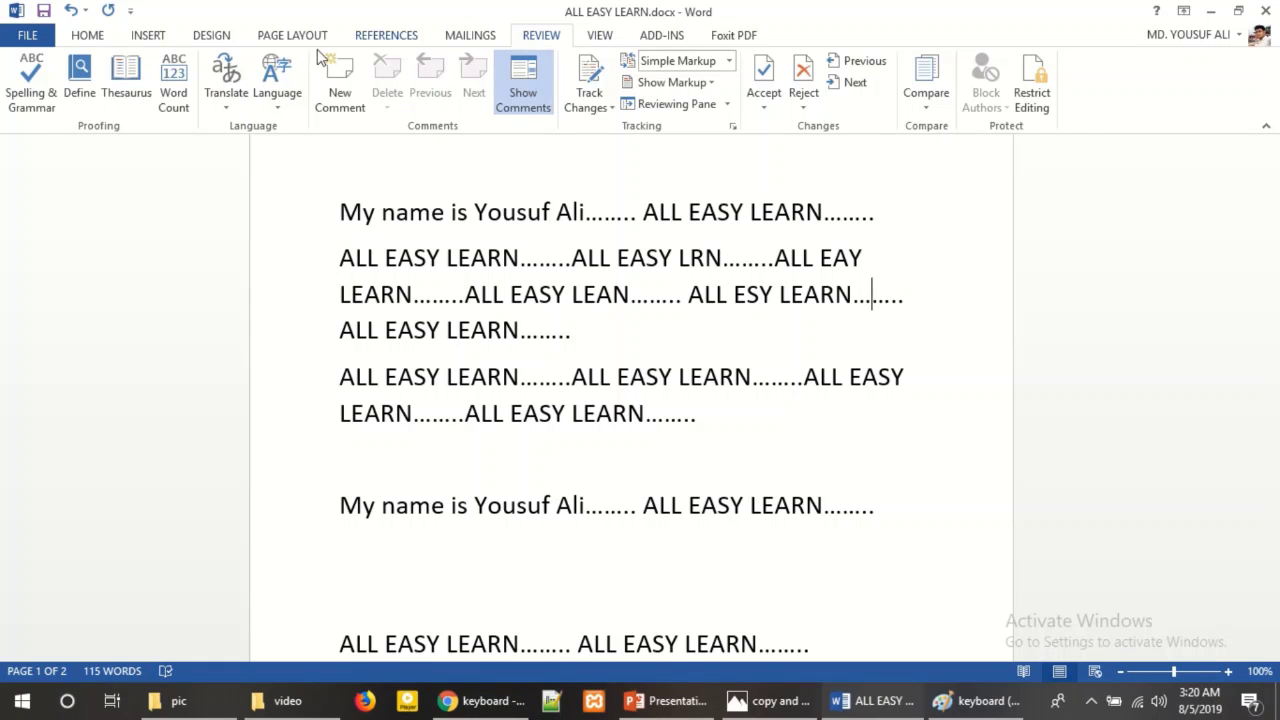
left_click(37, 66)
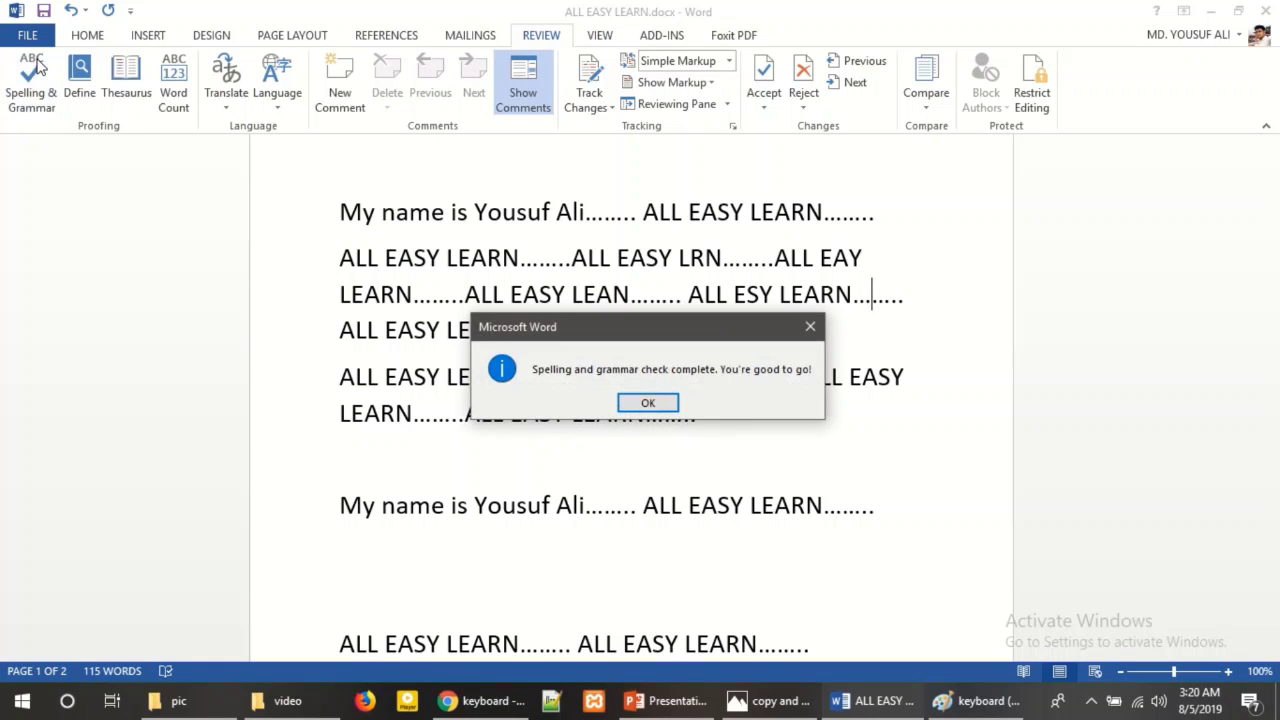
left_click(640, 406)
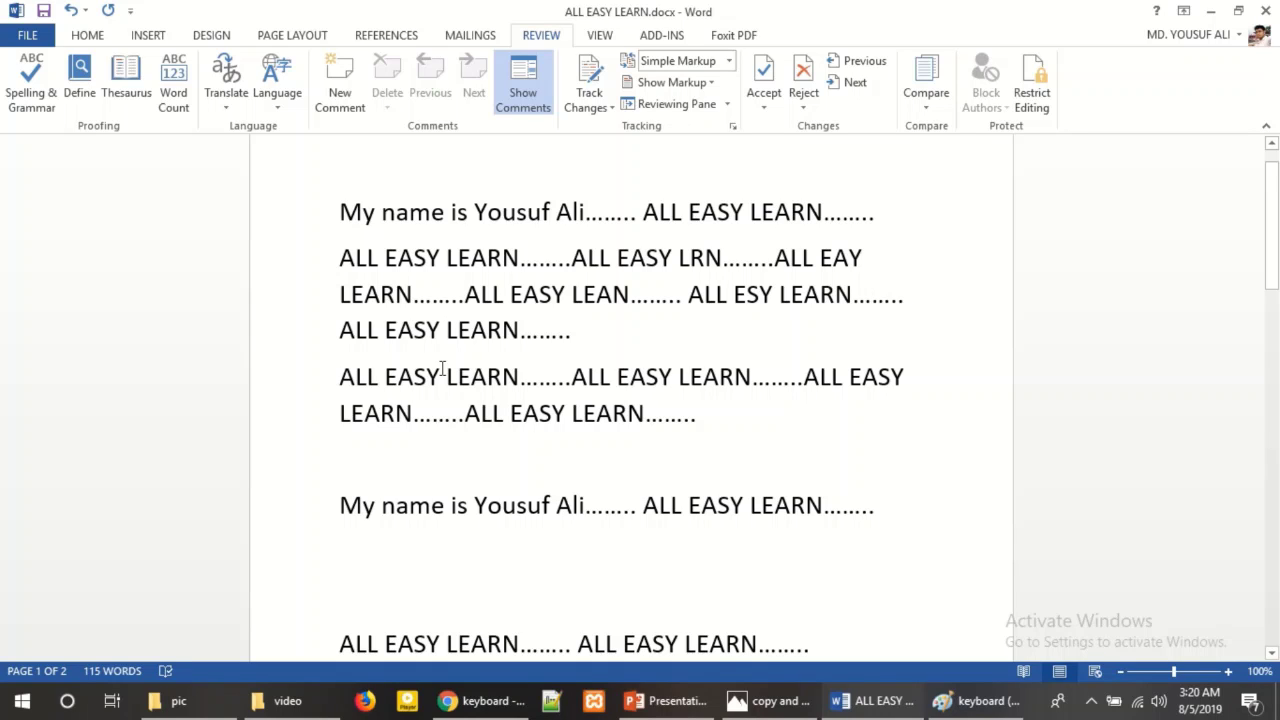
left_click(50, 90)
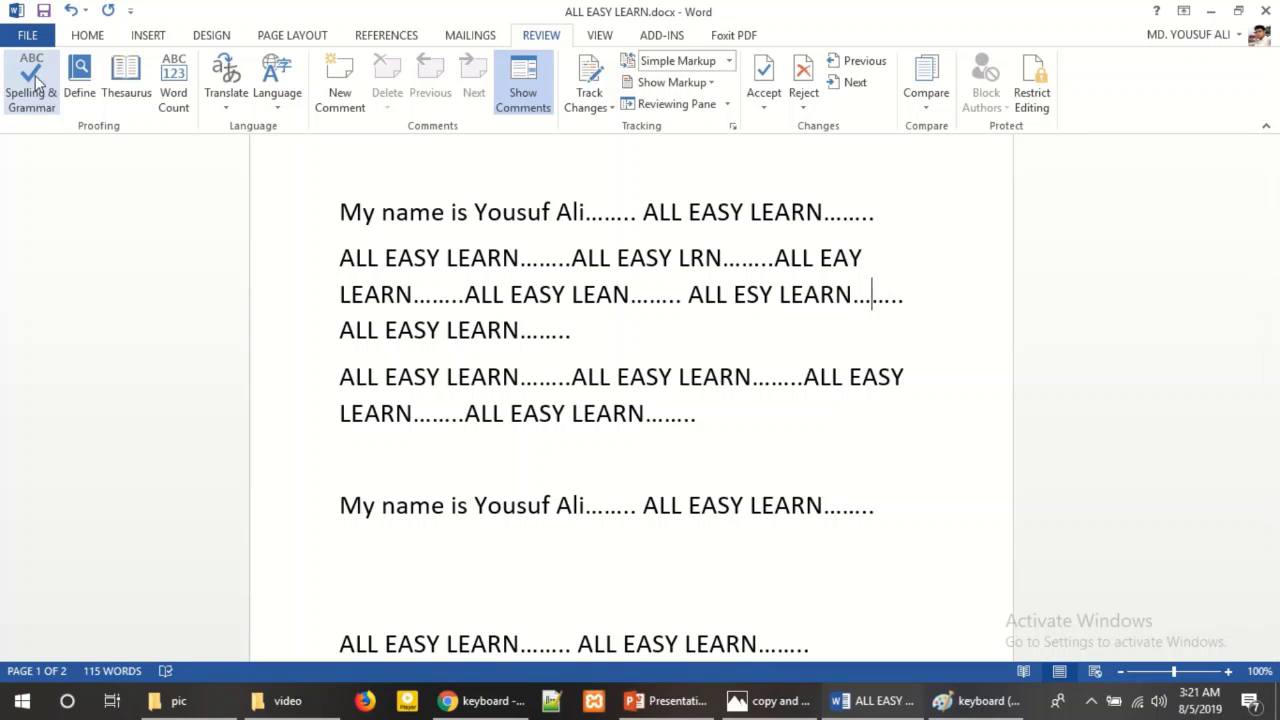
left_click(648, 403)
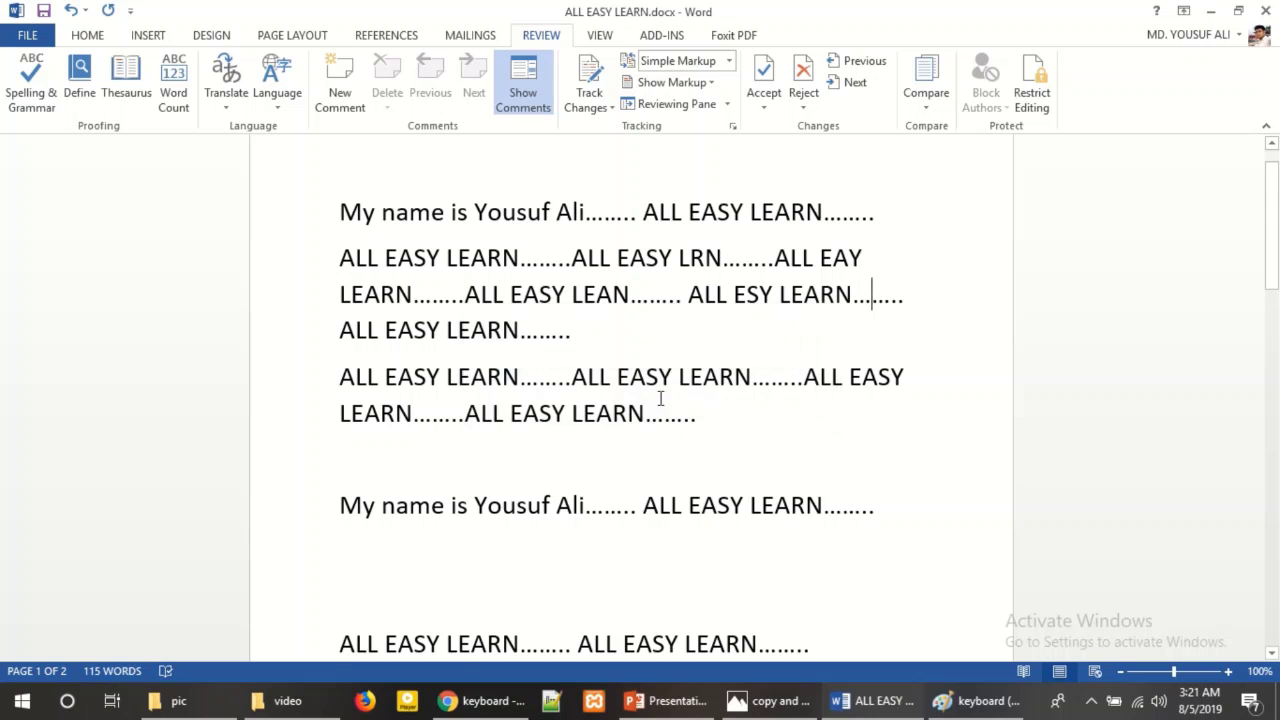
scroll(636, 328, "down", 3)
scroll(636, 328, "up", 3)
scroll(636, 328, "up", 1)
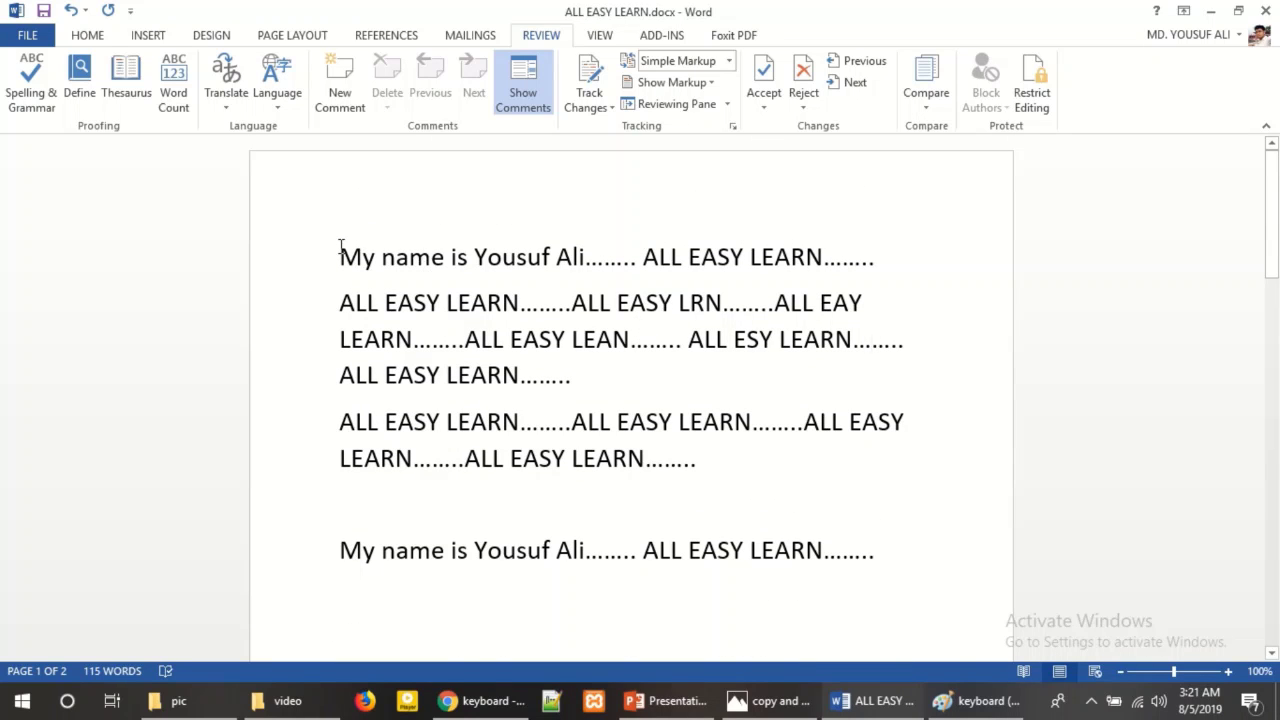
- Append JHJFSDFHH to the end of the third paragraph, removing the extra empty paragraph
left_click(918, 414)
left_click_drag(918, 414, 752, 424)
left_click(920, 436)
left_click_drag(920, 436, 822, 446)
left_click(734, 473)
type("JHJFSDFHH")
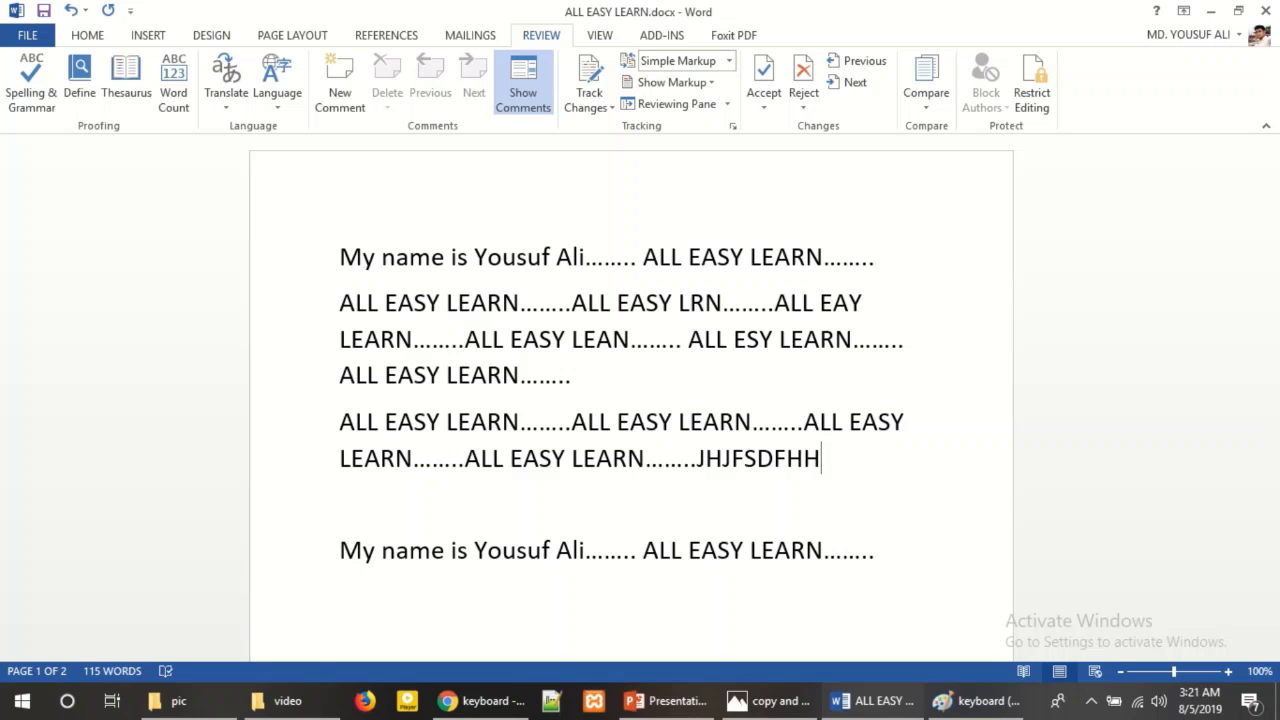
key("Return")
key("BackSpace")
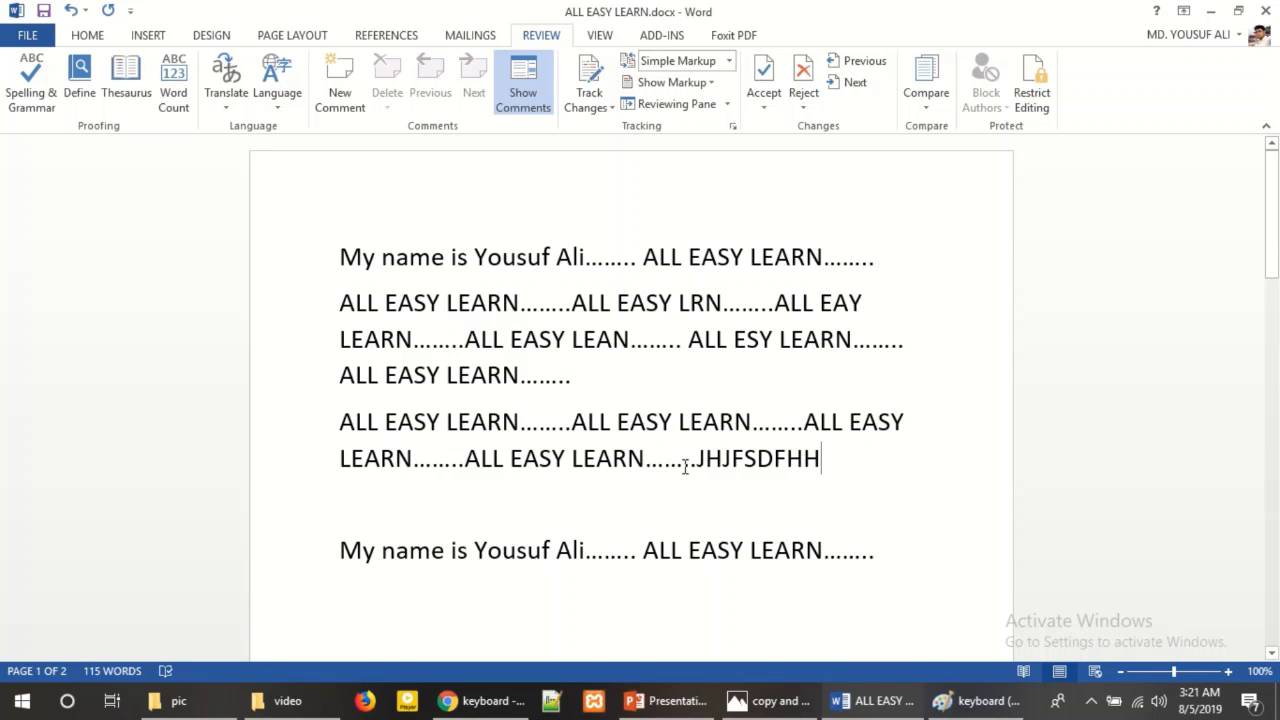
scroll(644, 399, "down", 2)
scroll(644, 399, "down", 2)
scroll(644, 399, "up", 4)
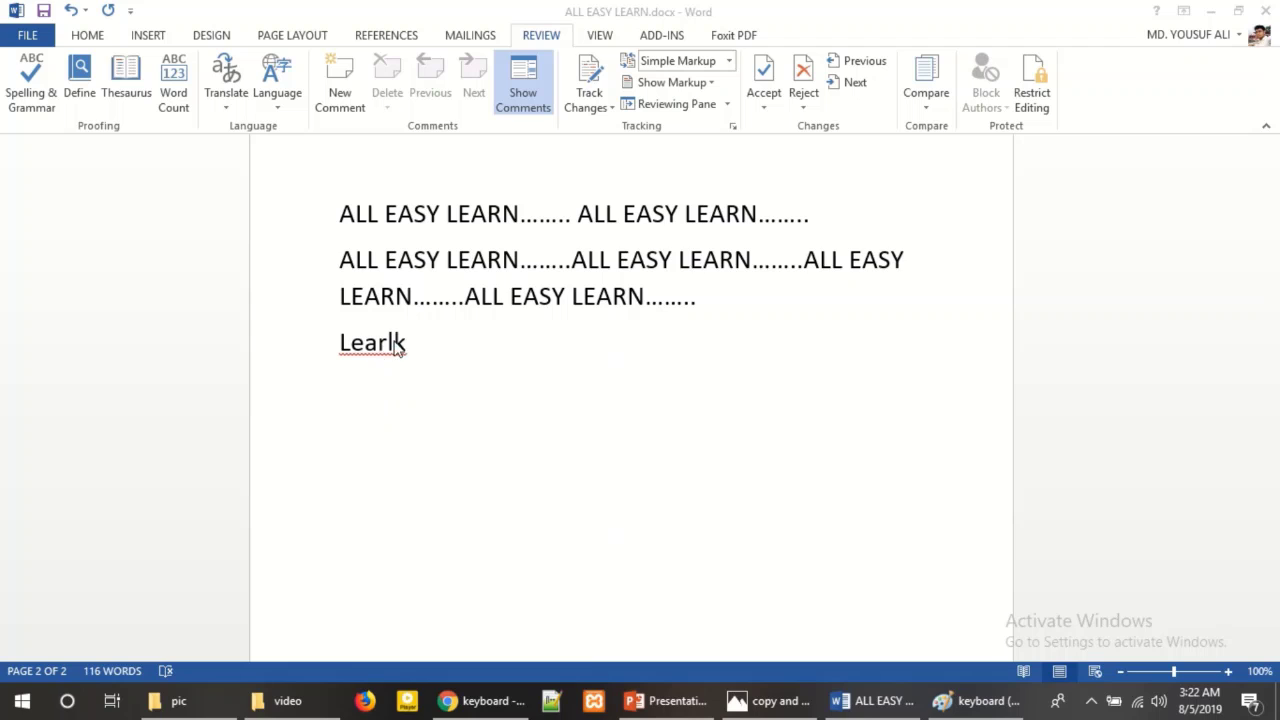
- Type the word 'kakhf' after Learlk on page 2 and view its spelling suggestions
left_click_drag(414, 343, 334, 344)
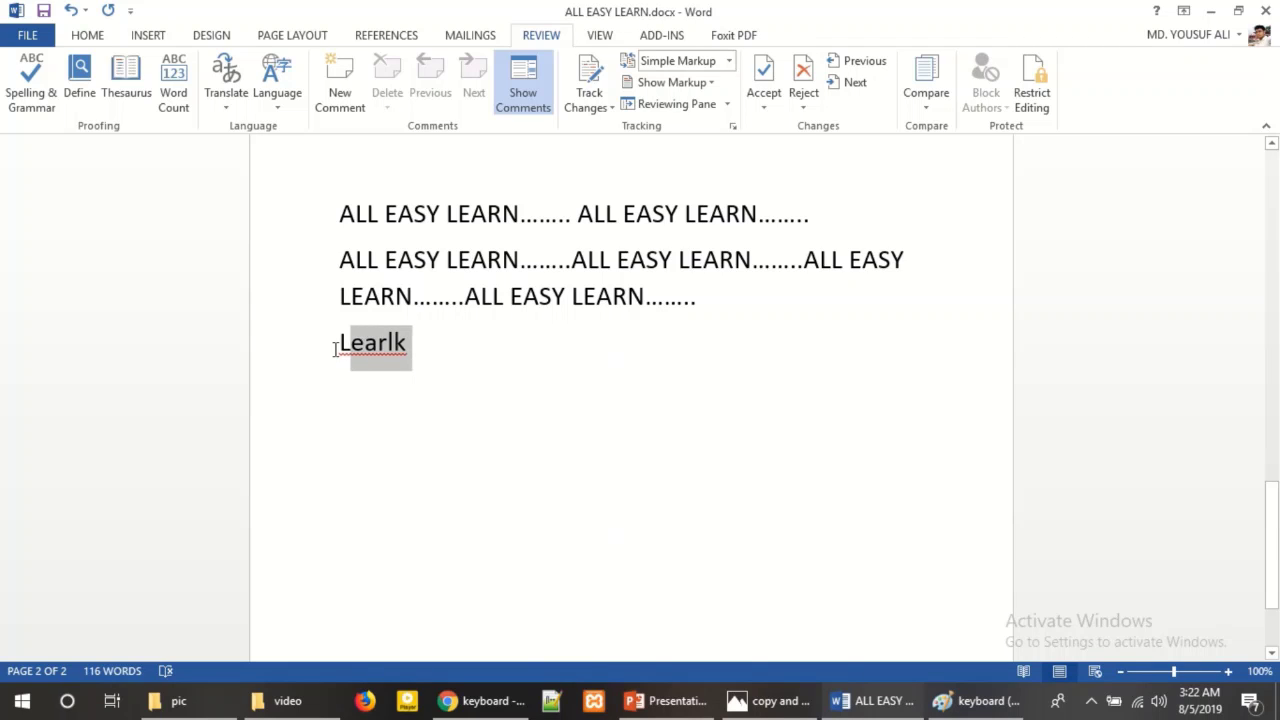
left_click(437, 346)
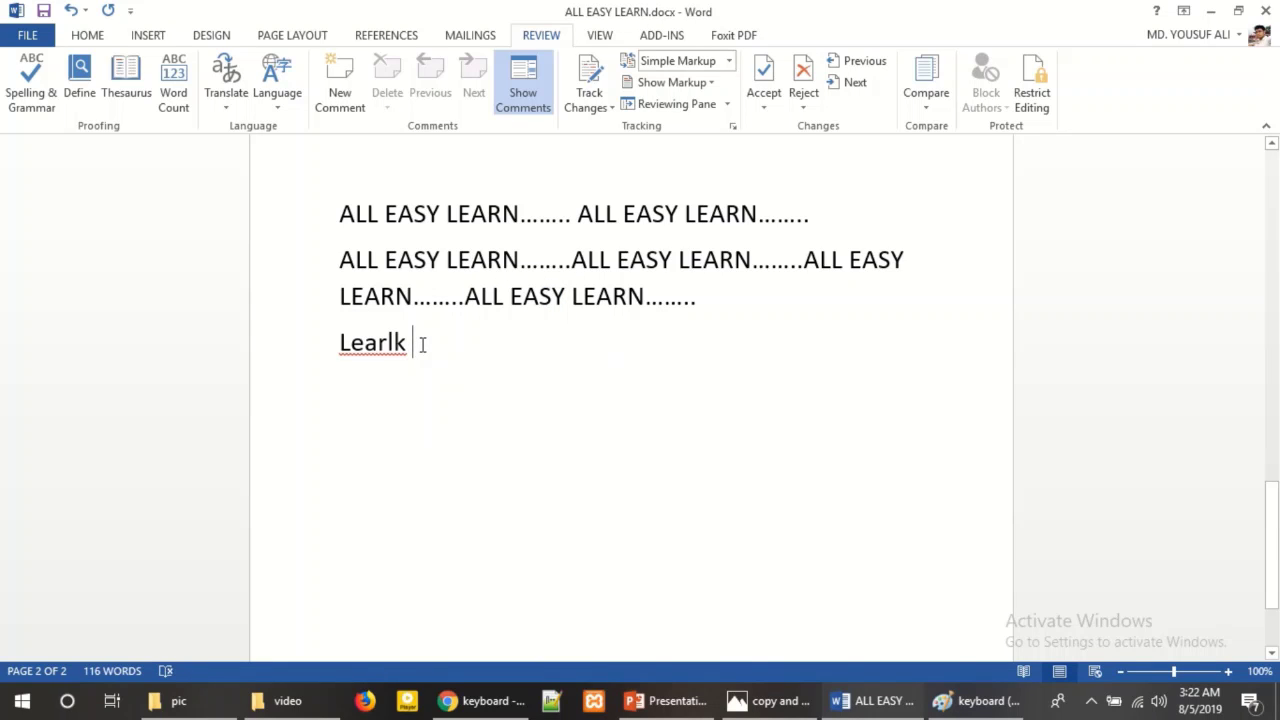
type("kaka")
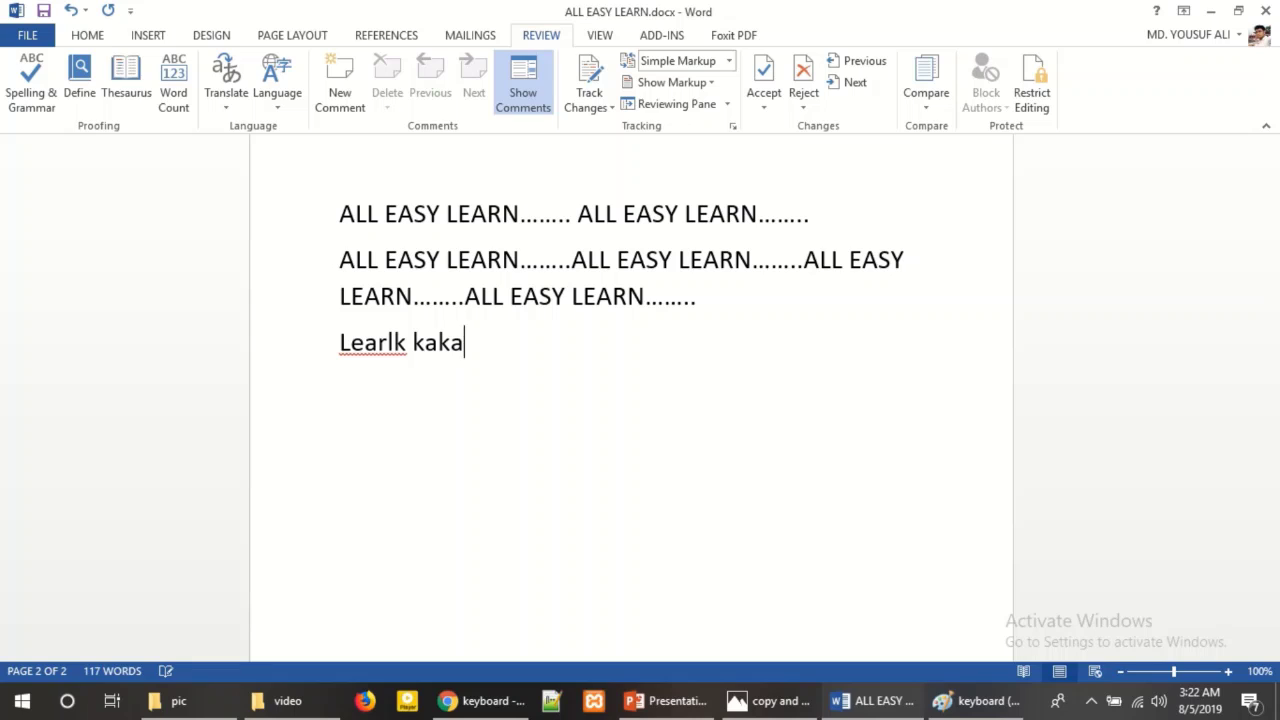
key("BackSpace")
type("hf")
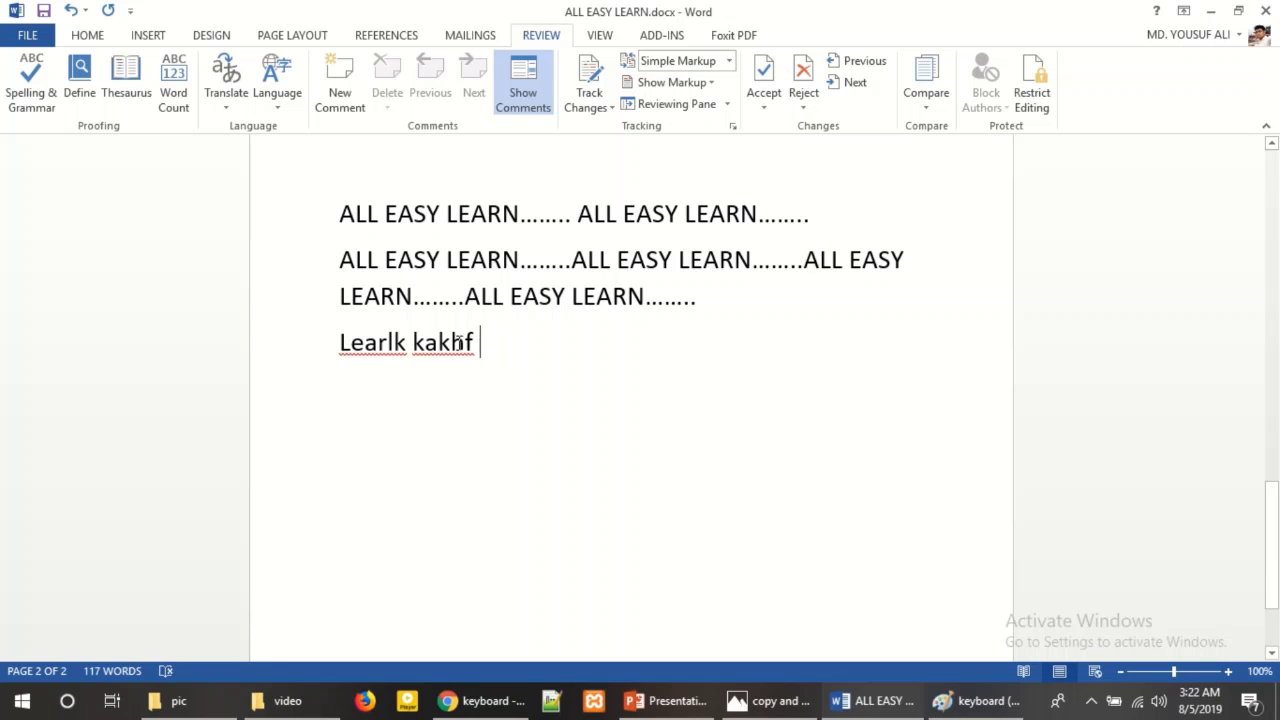
right_click(442, 344)
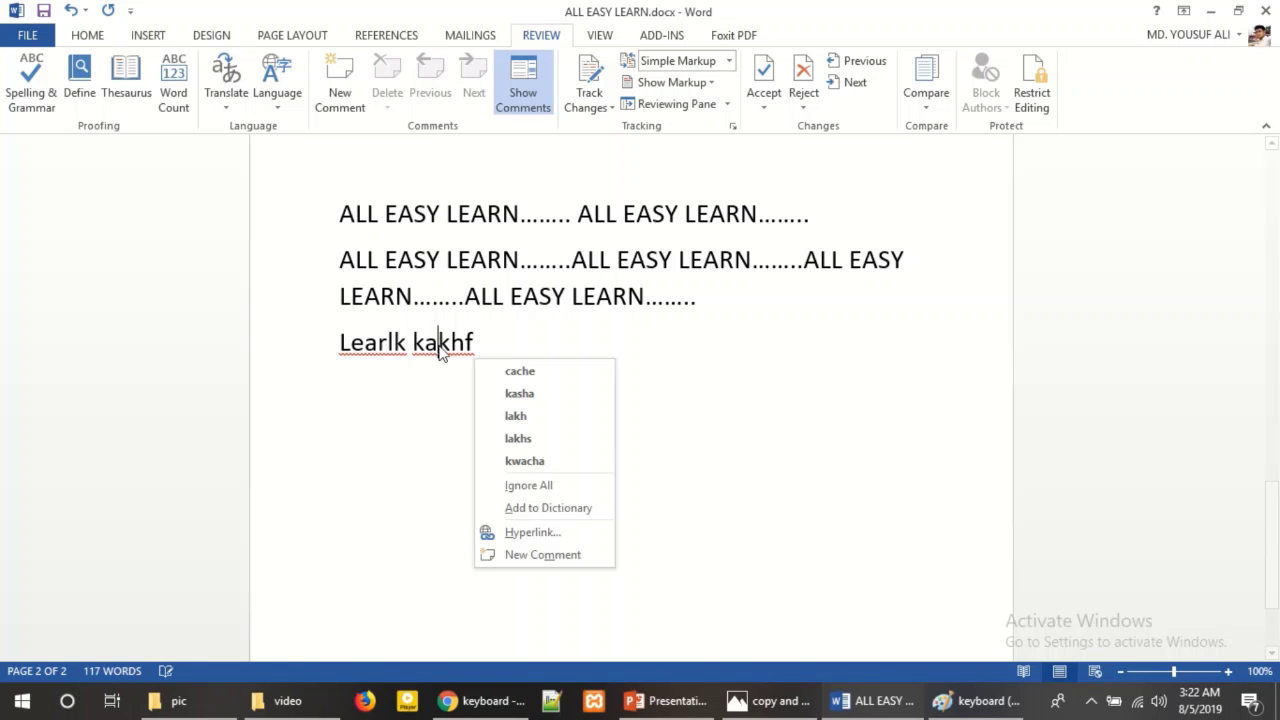
key("Escape")
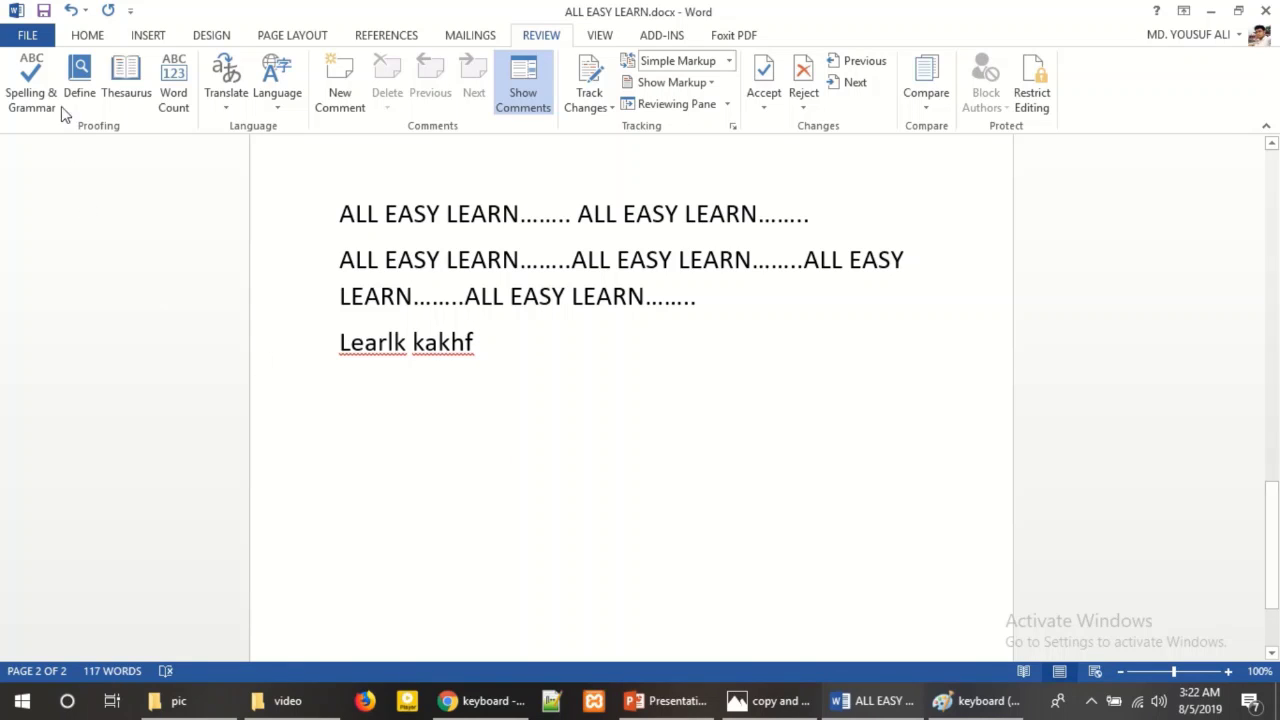
- Start the spelling check and try ignoring the flagged word Learlk in the Spelling pane
left_click(37, 79)
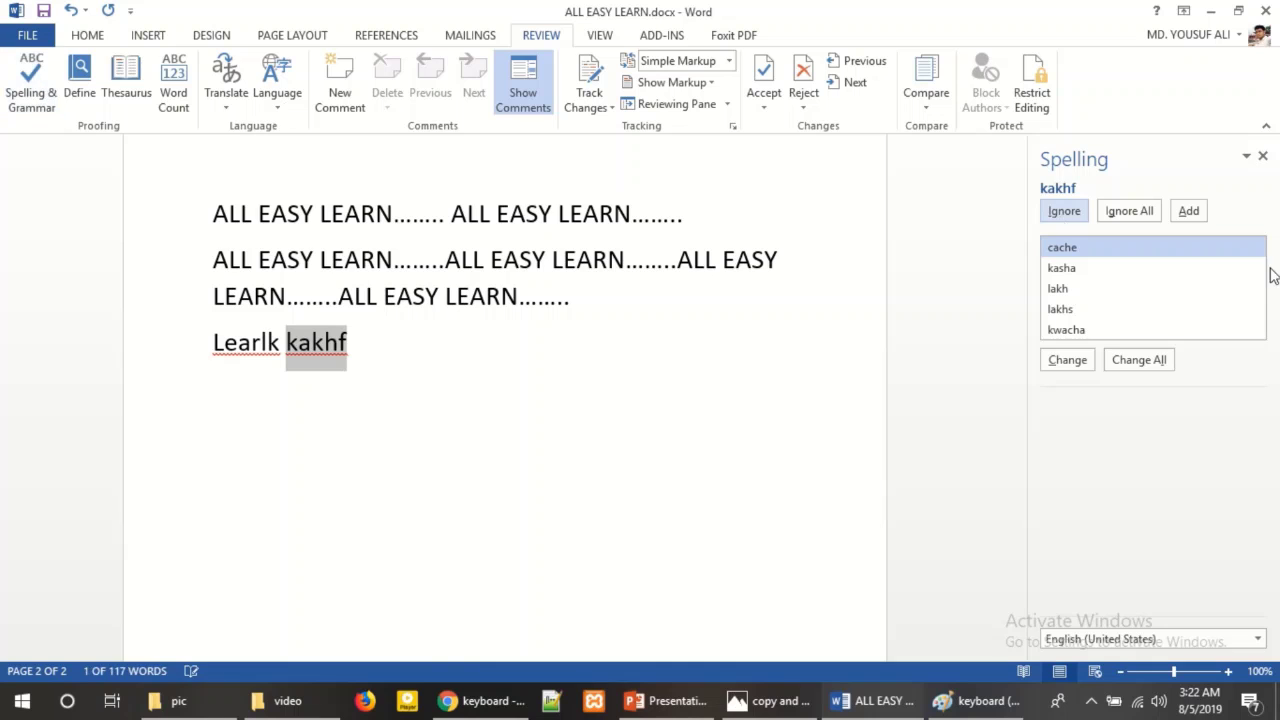
left_click(252, 345)
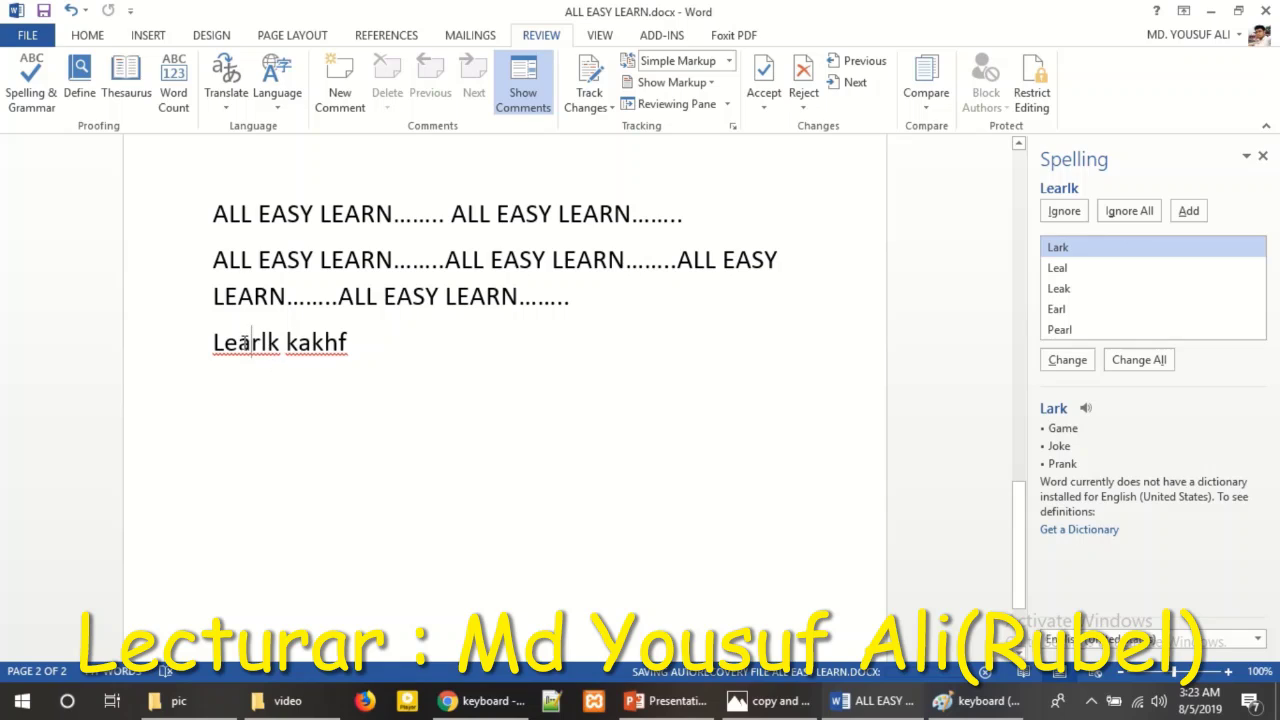
left_click(243, 343)
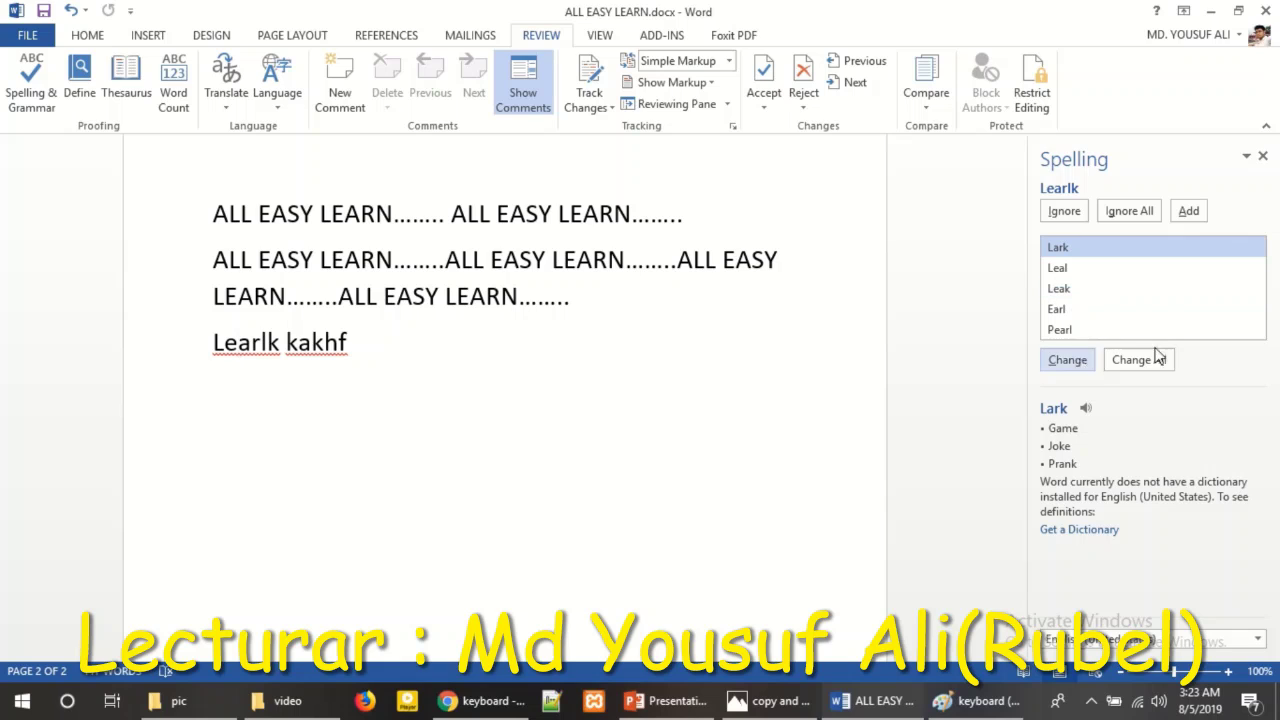
left_click(322, 362)
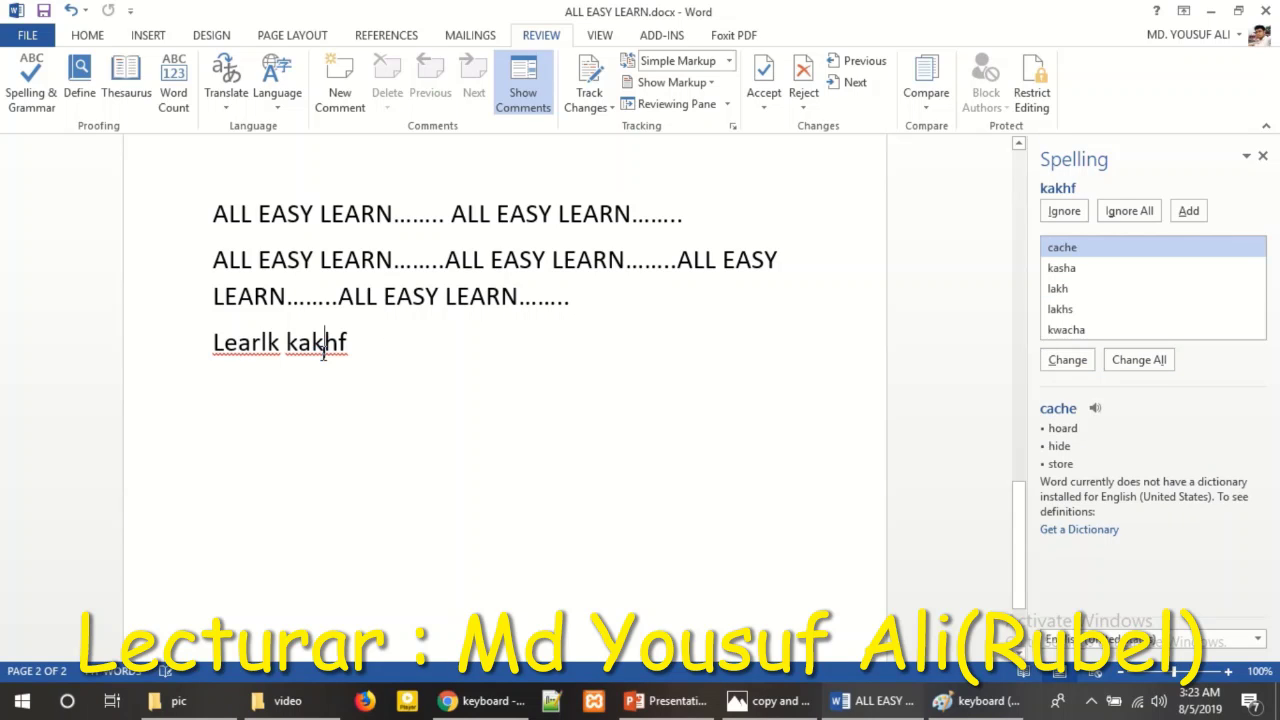
left_click(238, 342)
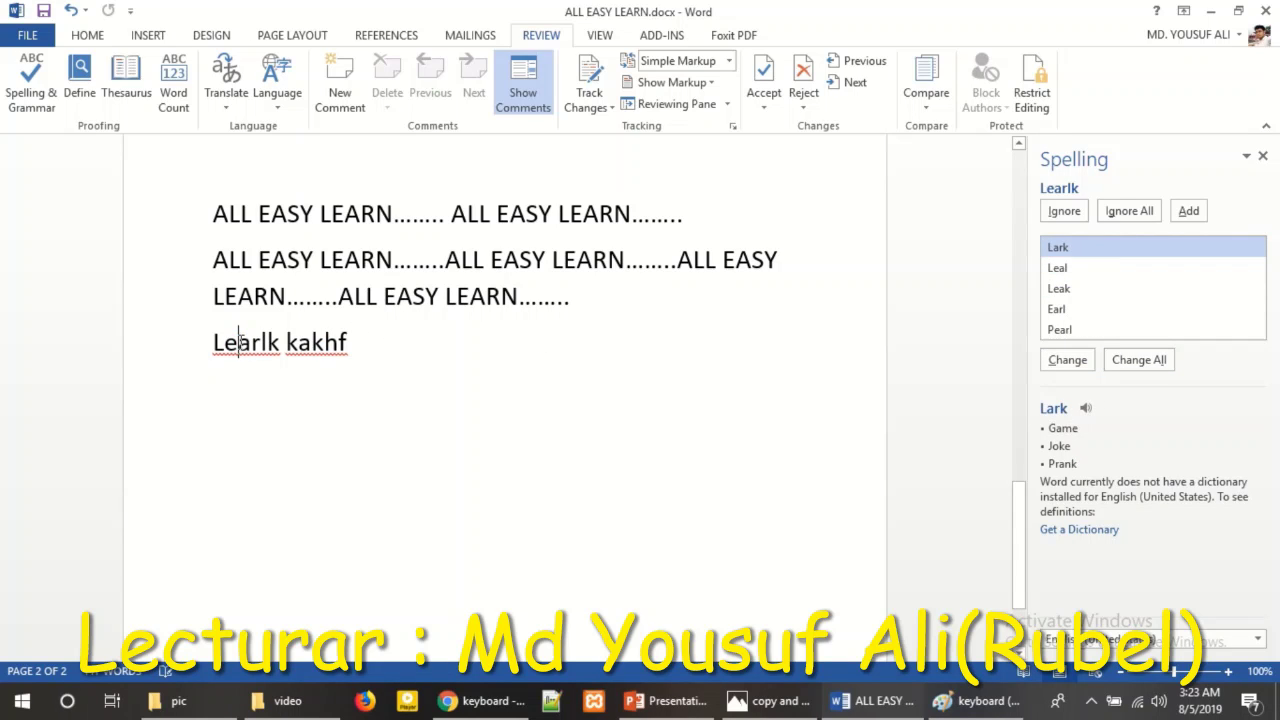
left_click(1120, 212)
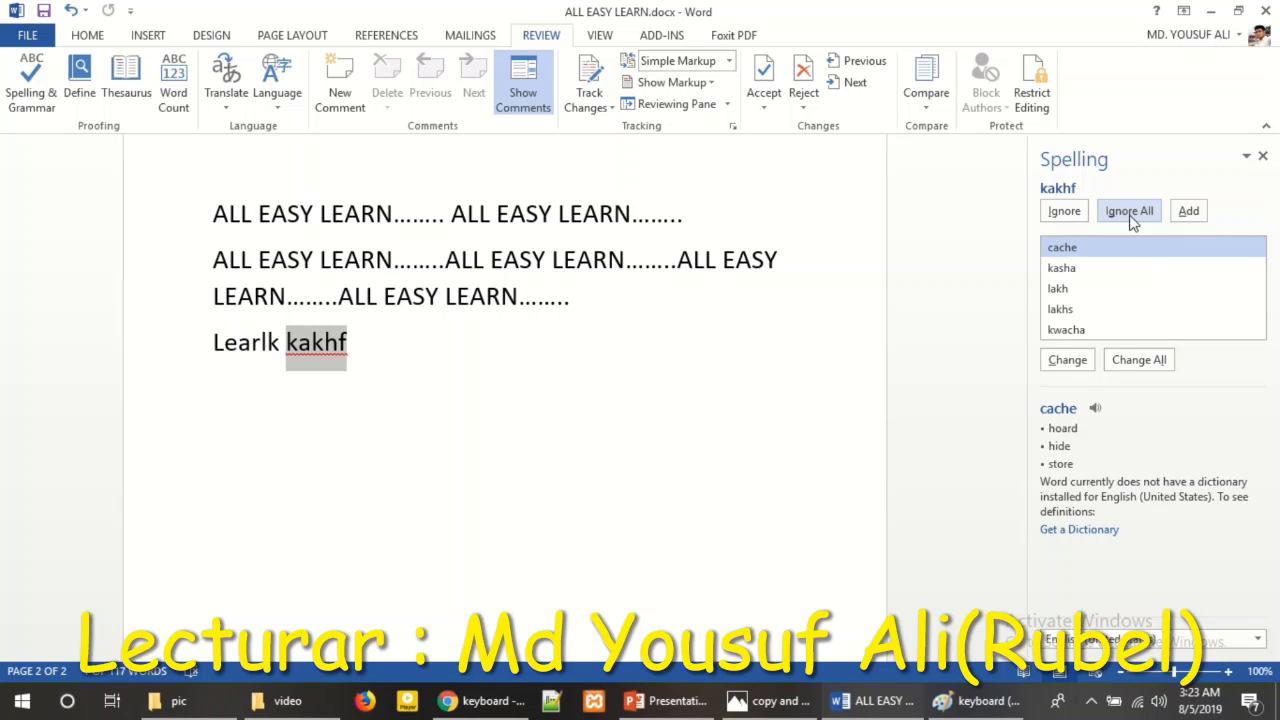
left_click(224, 342)
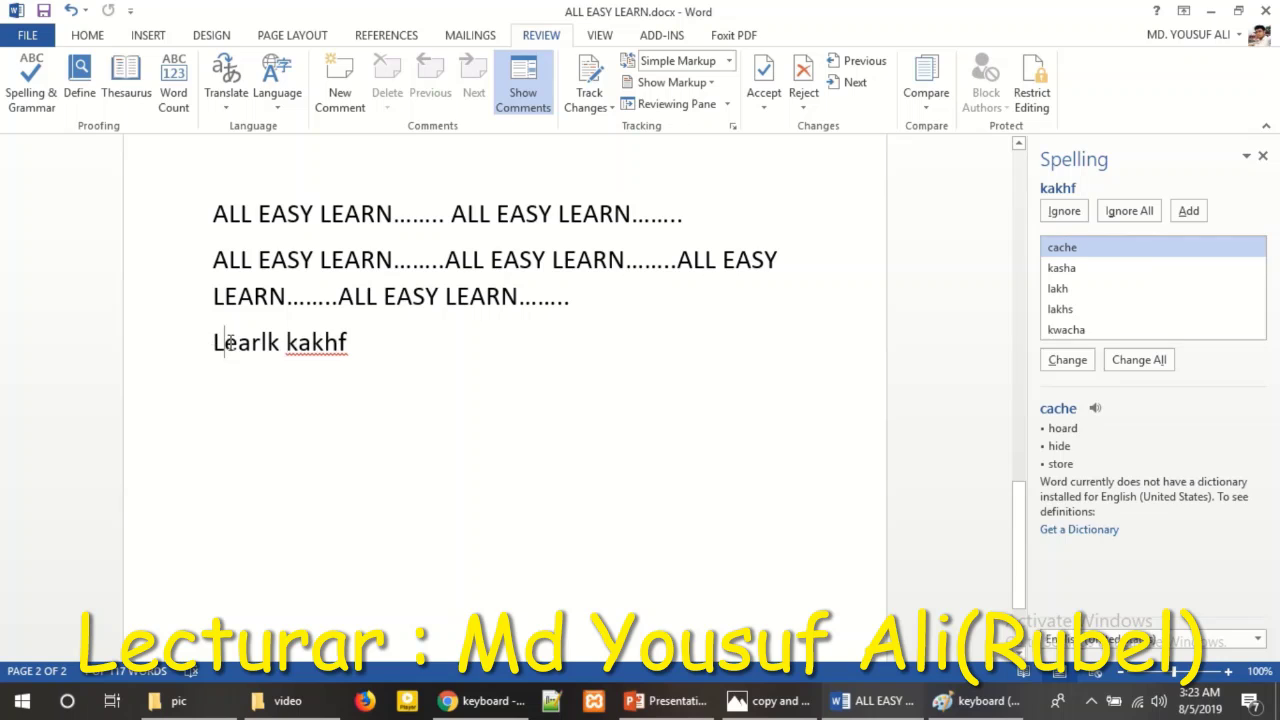
double_click(240, 345)
left_click(269, 350)
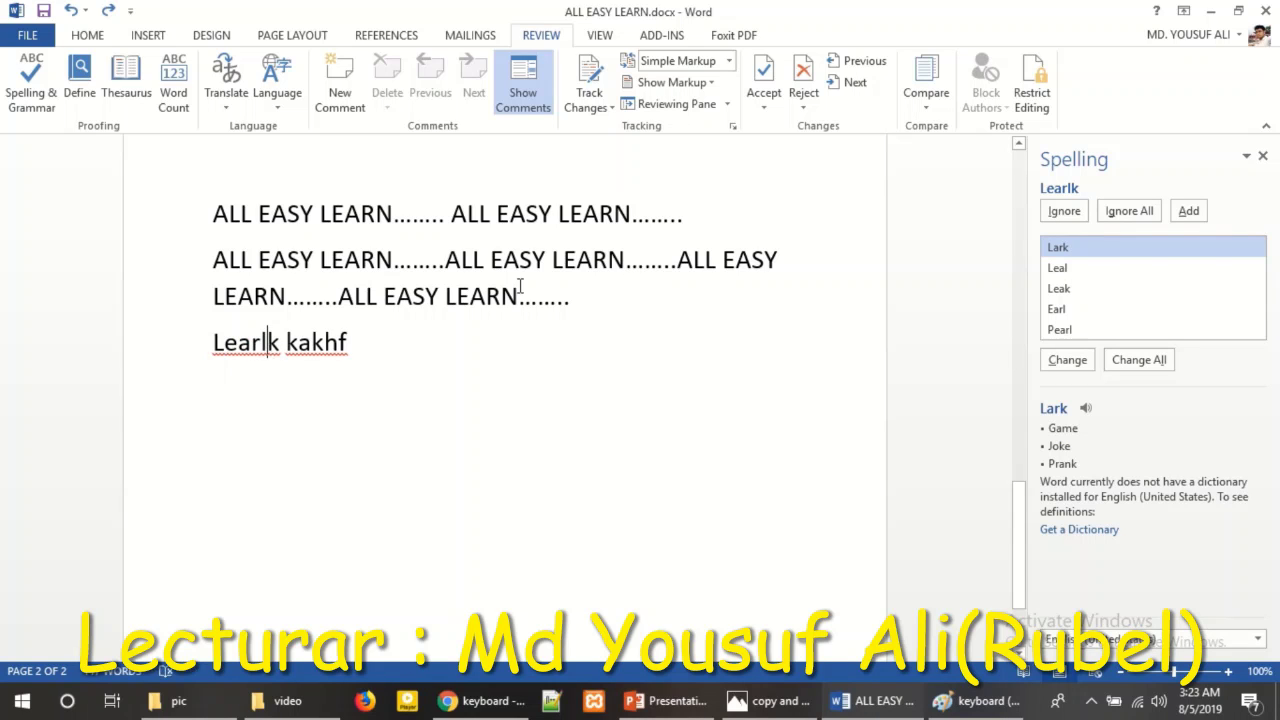
left_click(1064, 211)
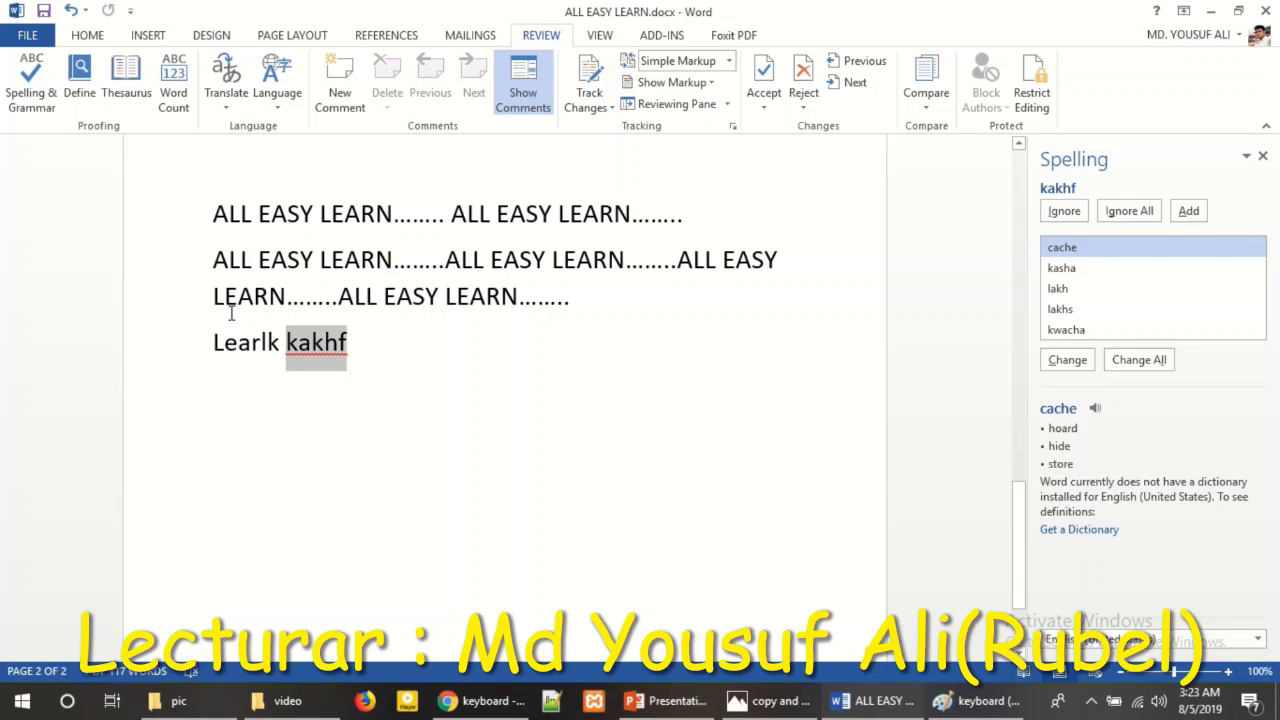
left_click(254, 342)
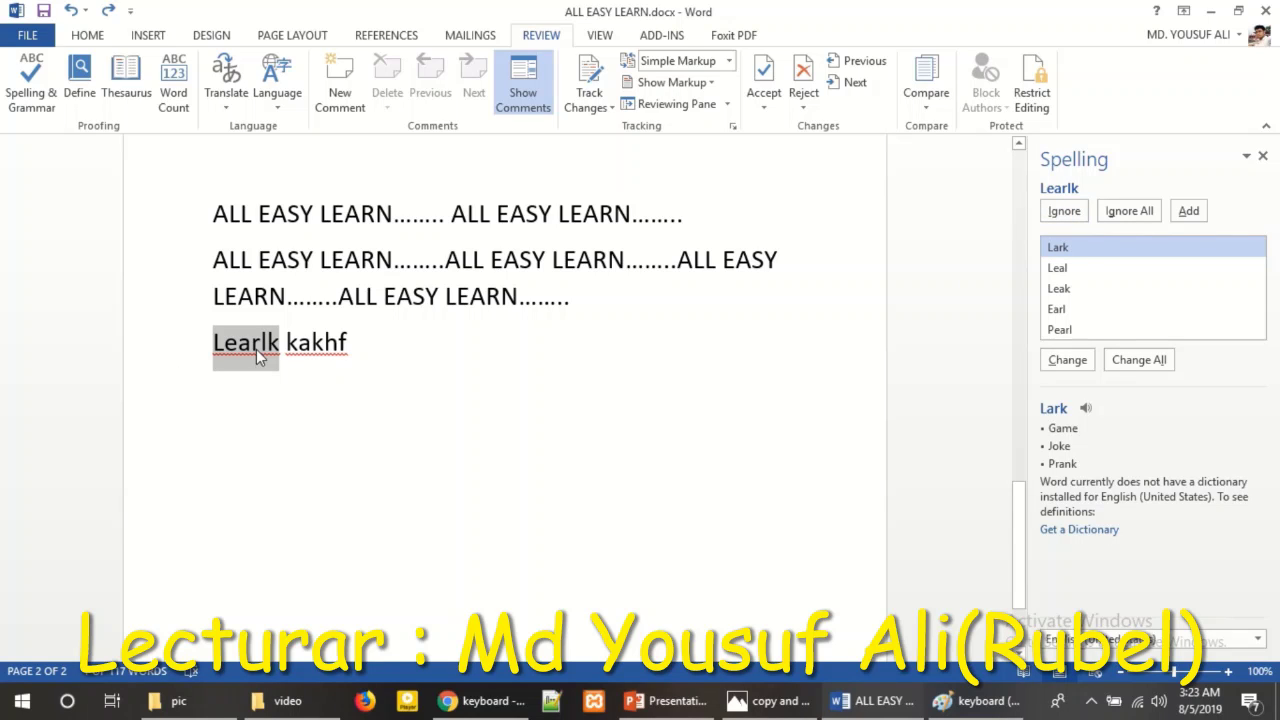
- Add Learlk to the dictionary and change kakhf to the suggestion lakh
left_click(1188, 211)
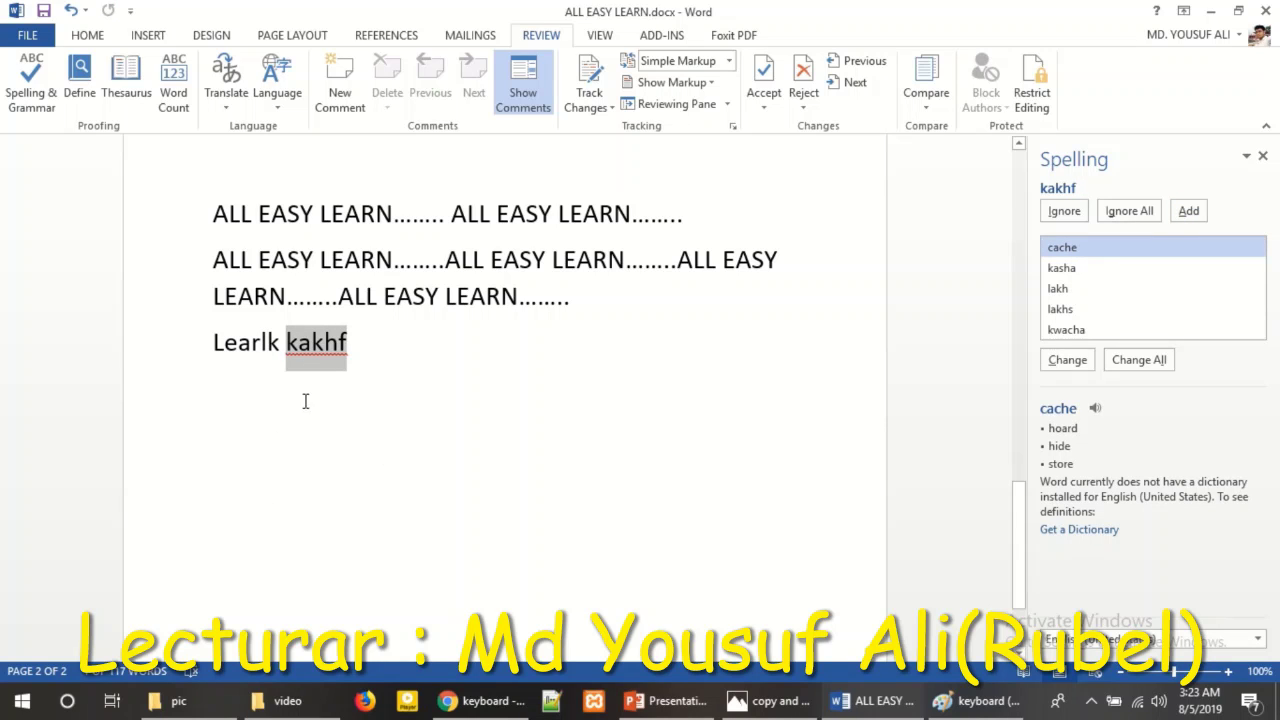
left_click(255, 342)
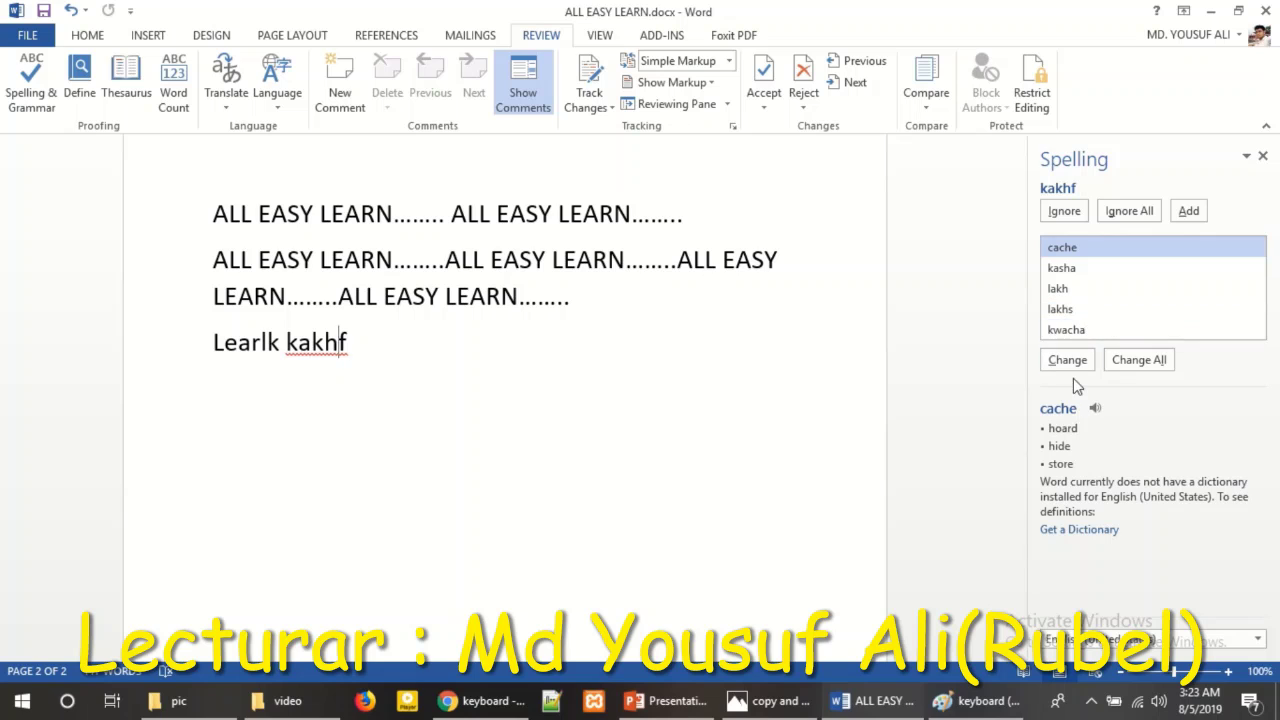
left_click(1062, 288)
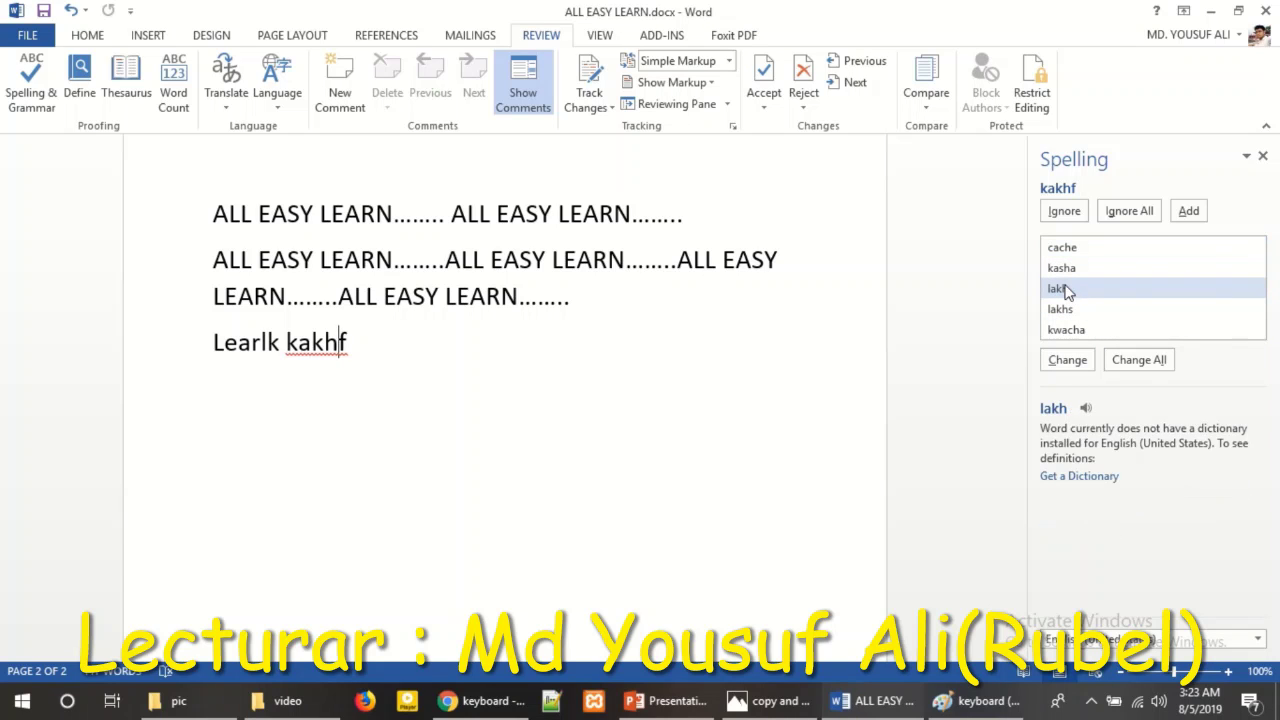
left_click(1067, 359)
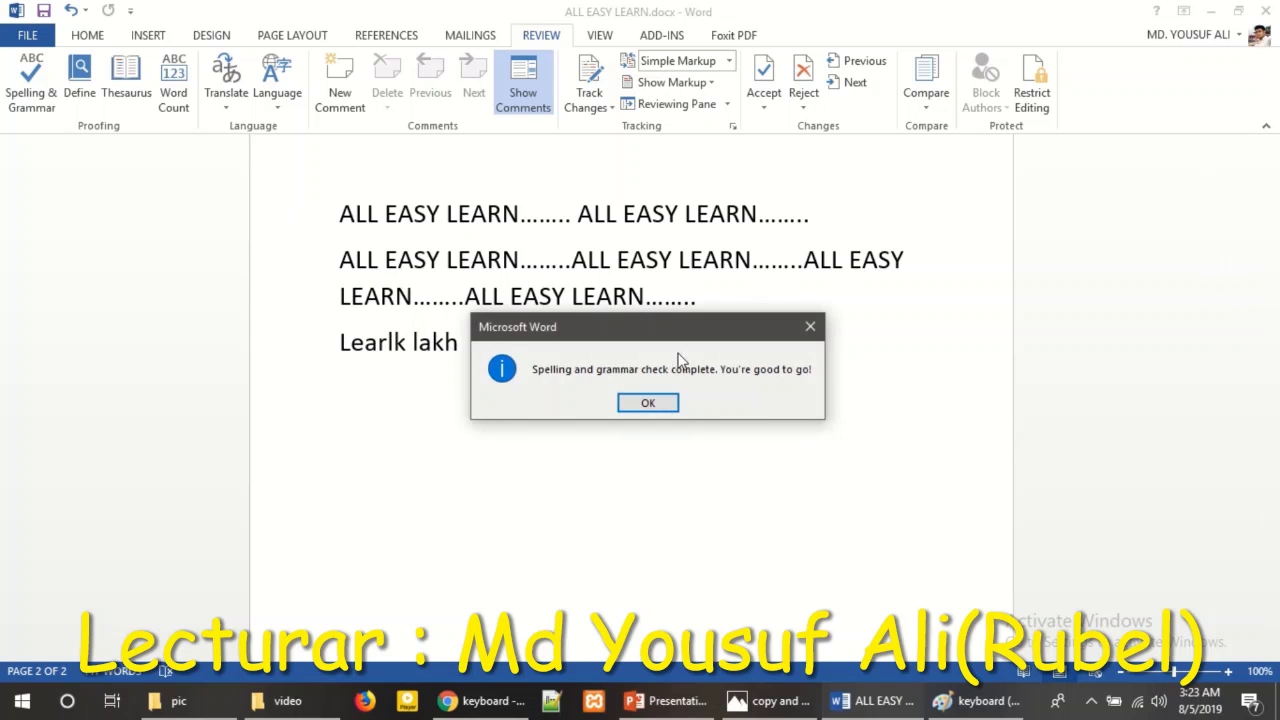
- Close the 'Spelling and grammar check complete' message with OK
left_click(655, 402)
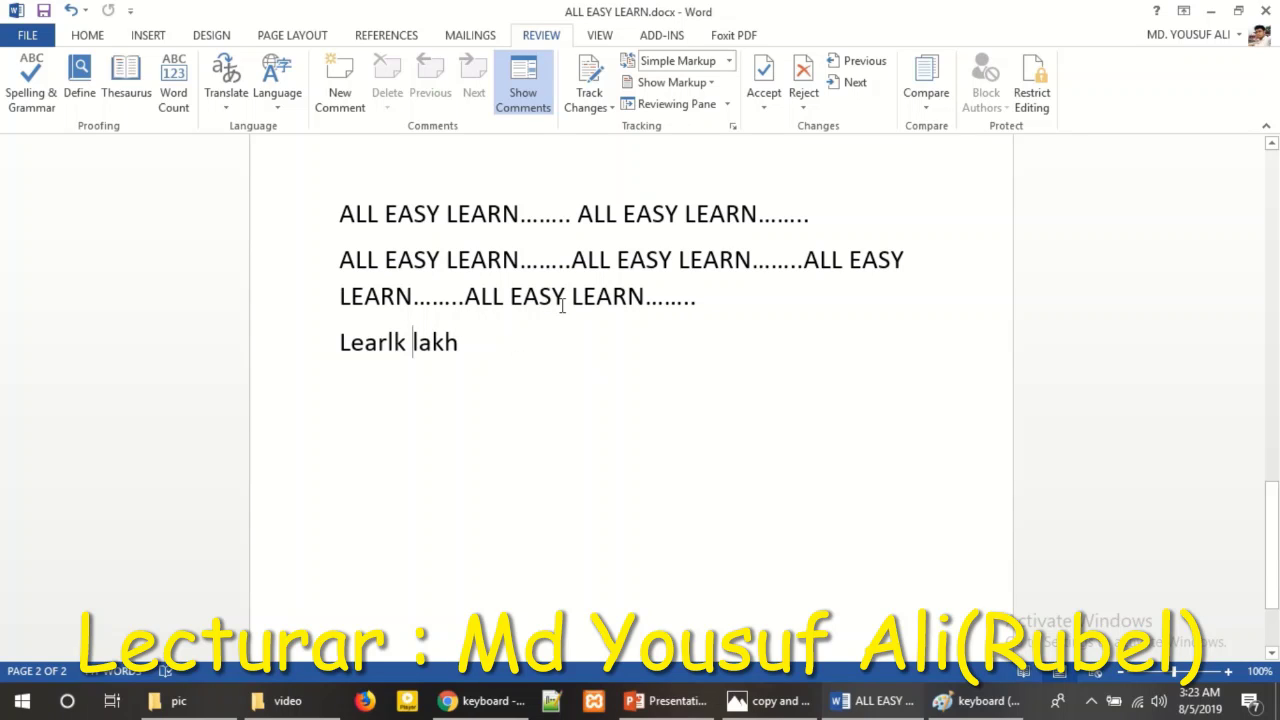